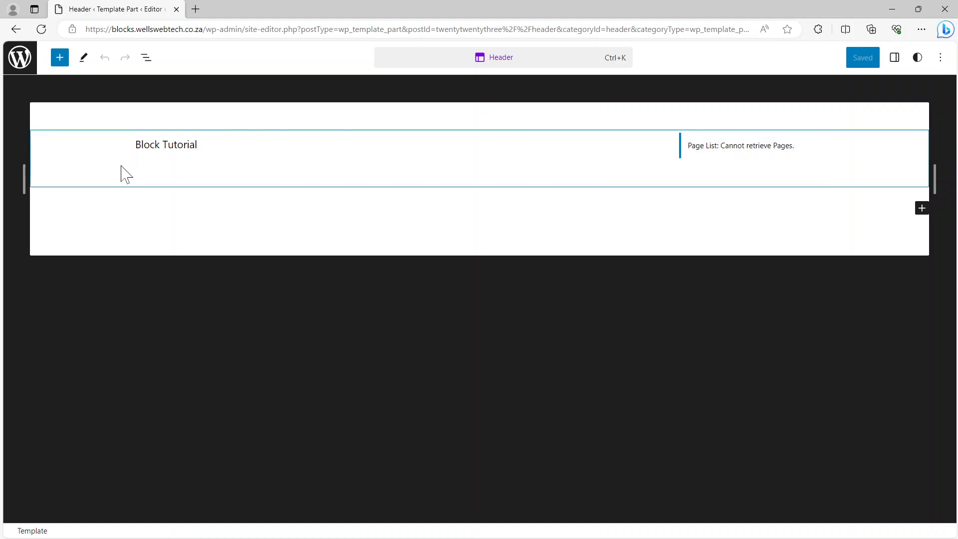
Examine the header's block structure in the list view, including the nested Row and Navigation blocks, the row's width choices and the group's options.
left_click(145, 58)
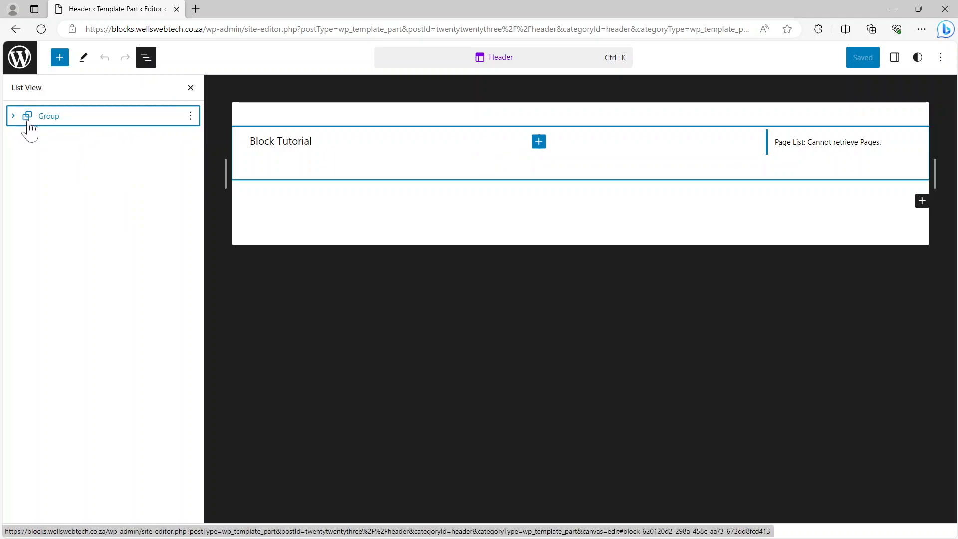
left_click(58, 119)
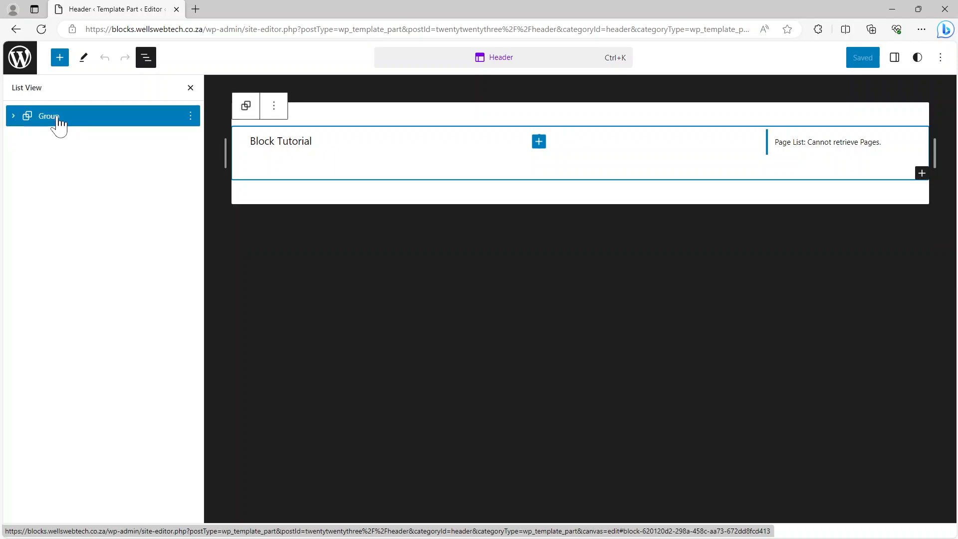
left_click(13, 116)
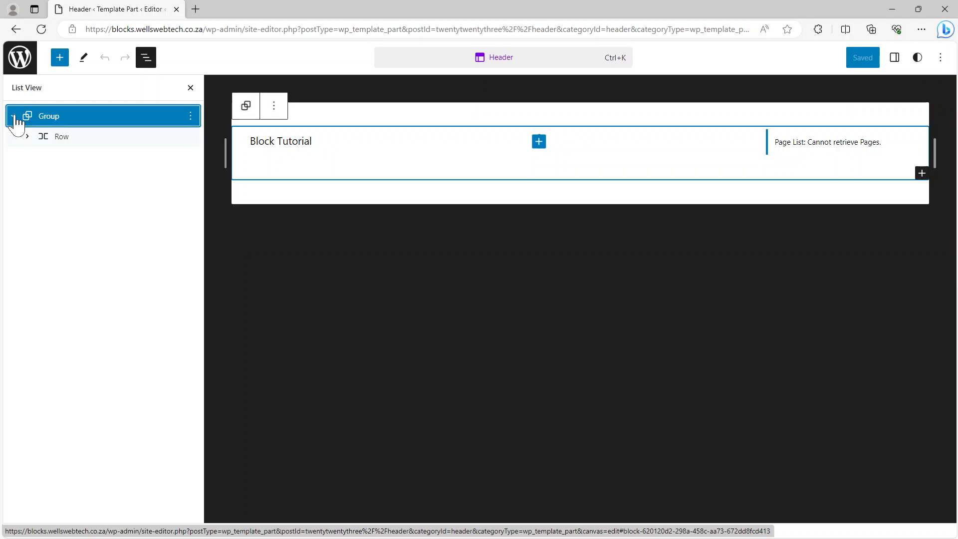
left_click(64, 138)
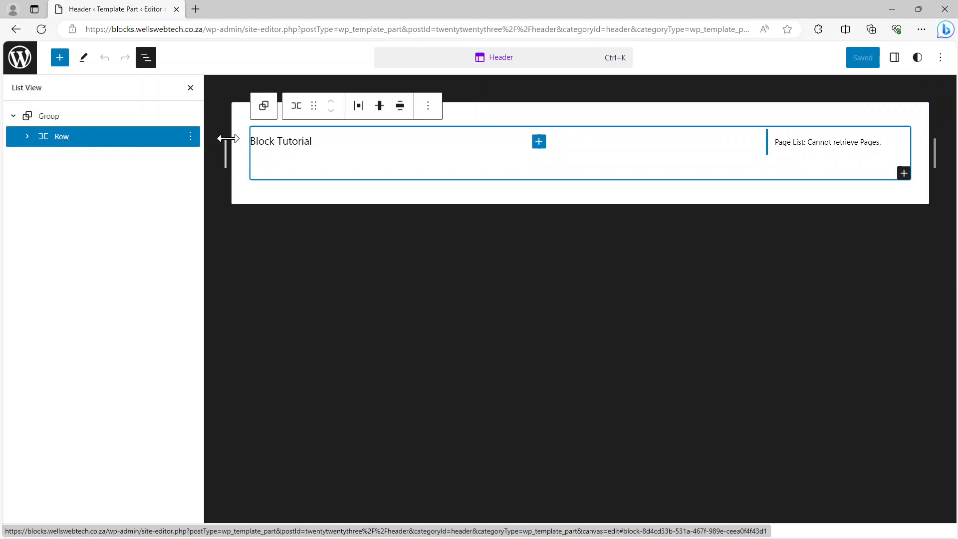
left_click(401, 106)
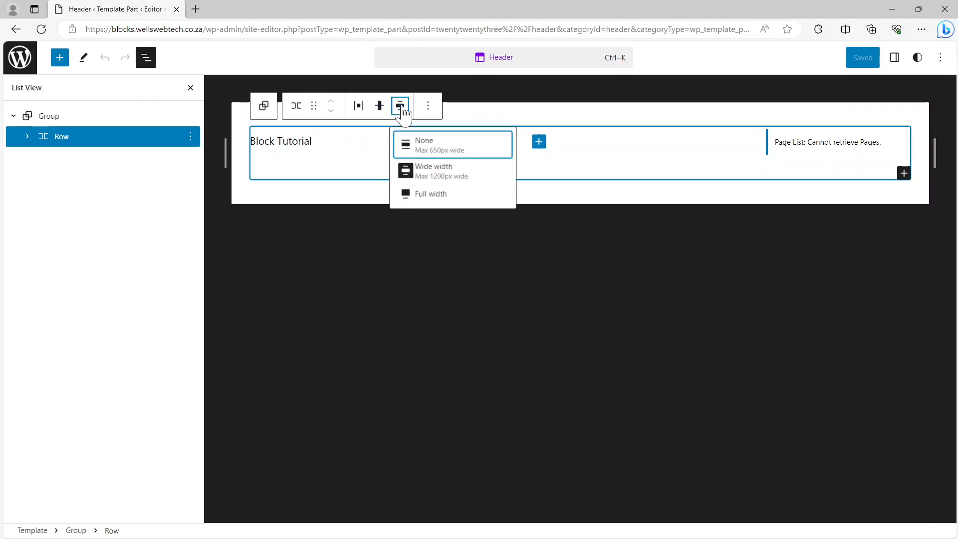
left_click(402, 107)
left_click(27, 137)
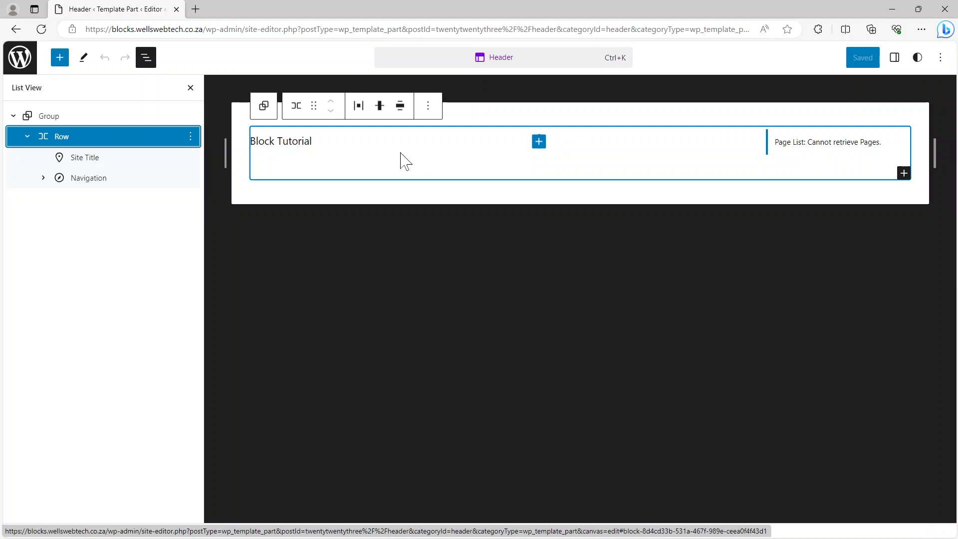
left_click(49, 116)
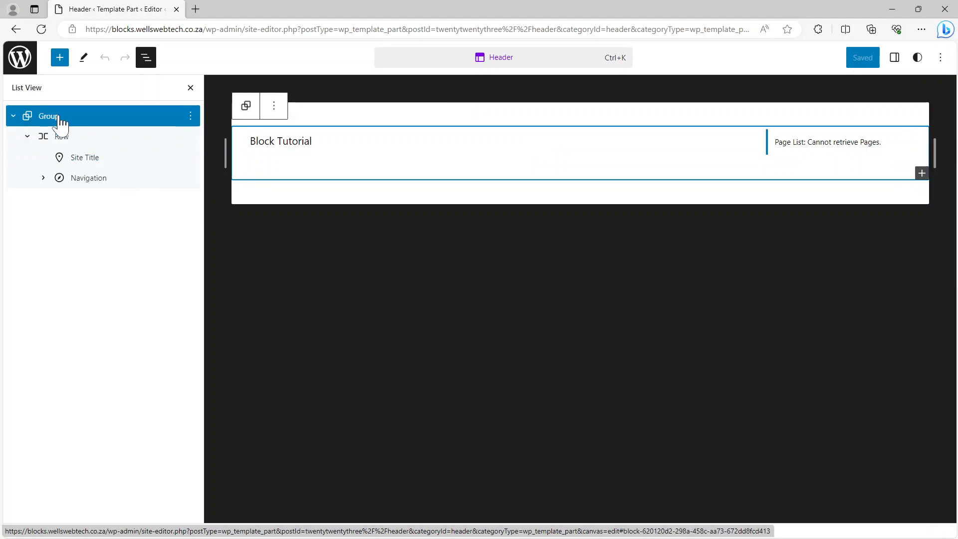
left_click(281, 113)
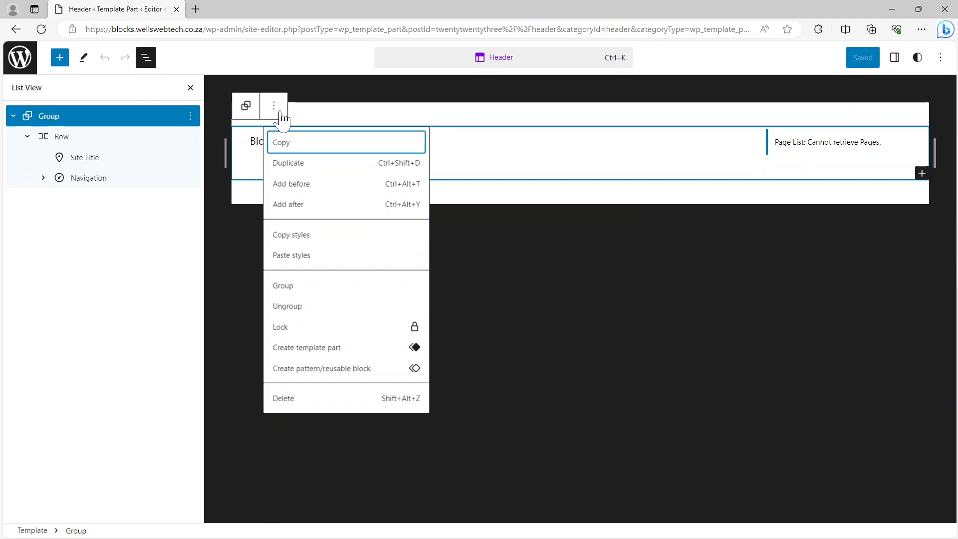
left_click(281, 115)
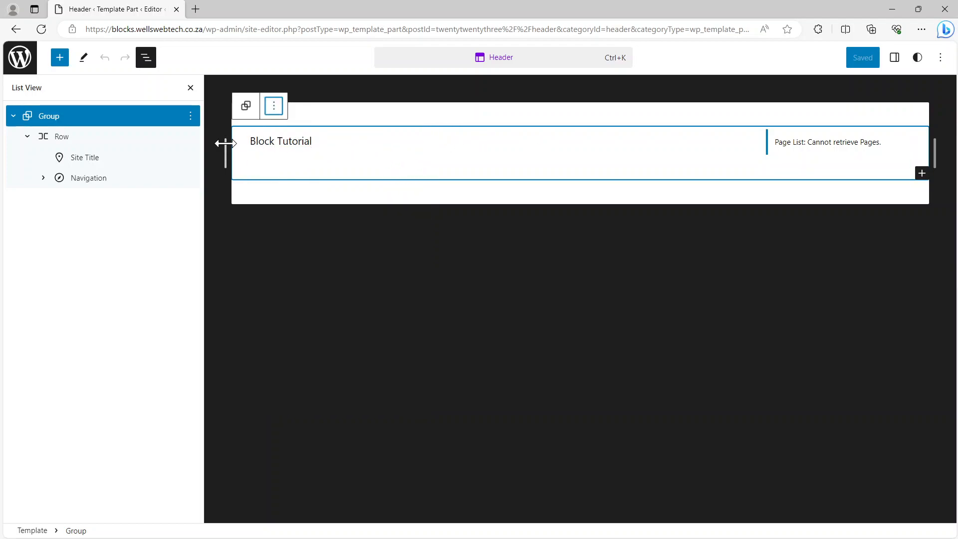
left_click(43, 179)
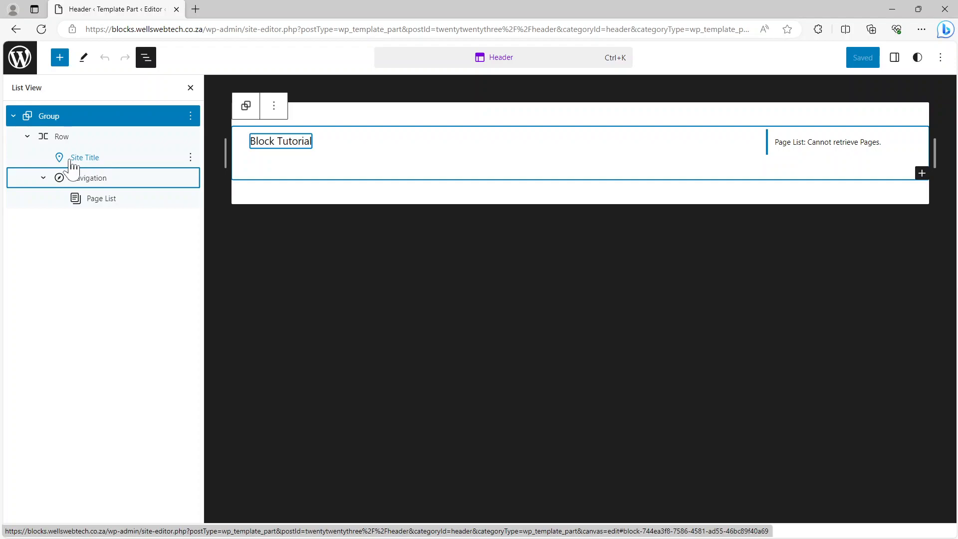
Insert a Site Logo block before the Site Title in the header row.
left_click(192, 160)
left_click(191, 158)
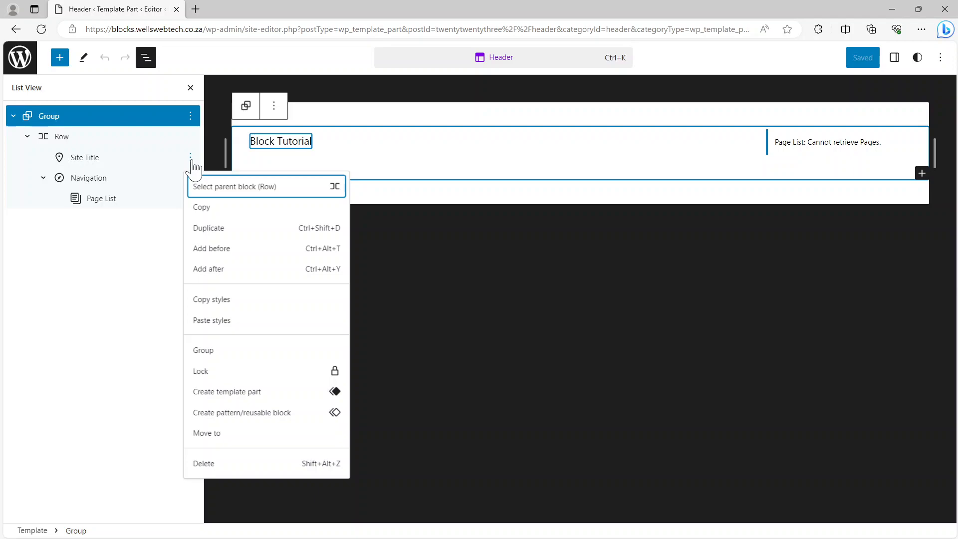
left_click(214, 251)
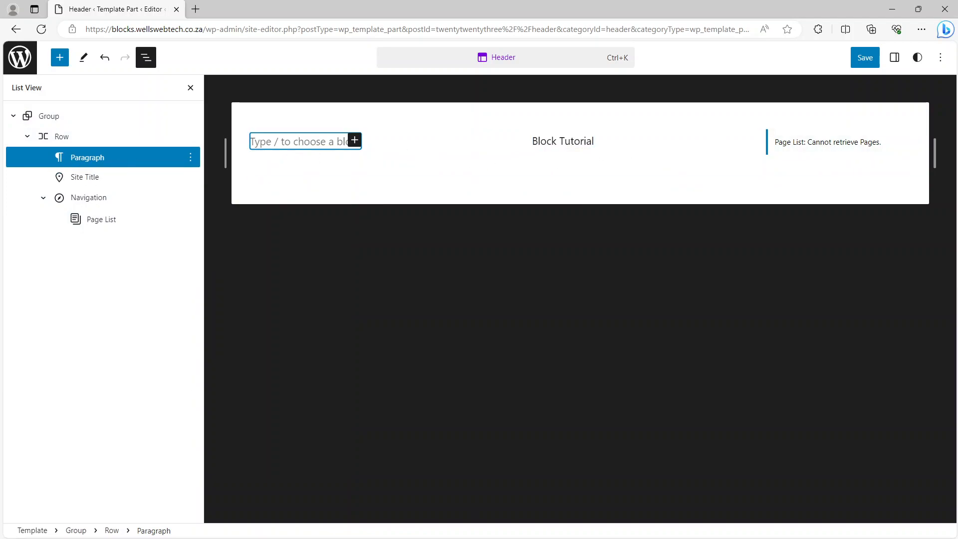
type("/")
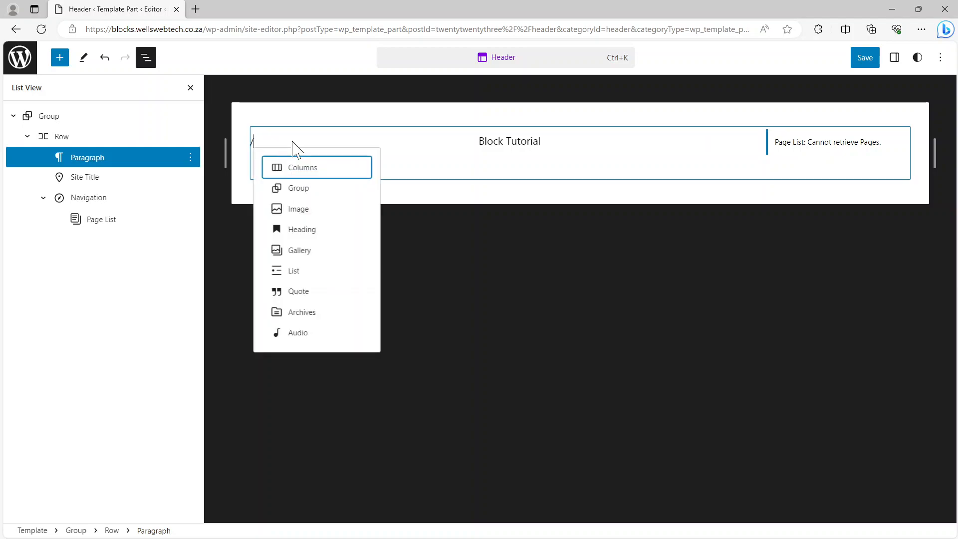
type("site")
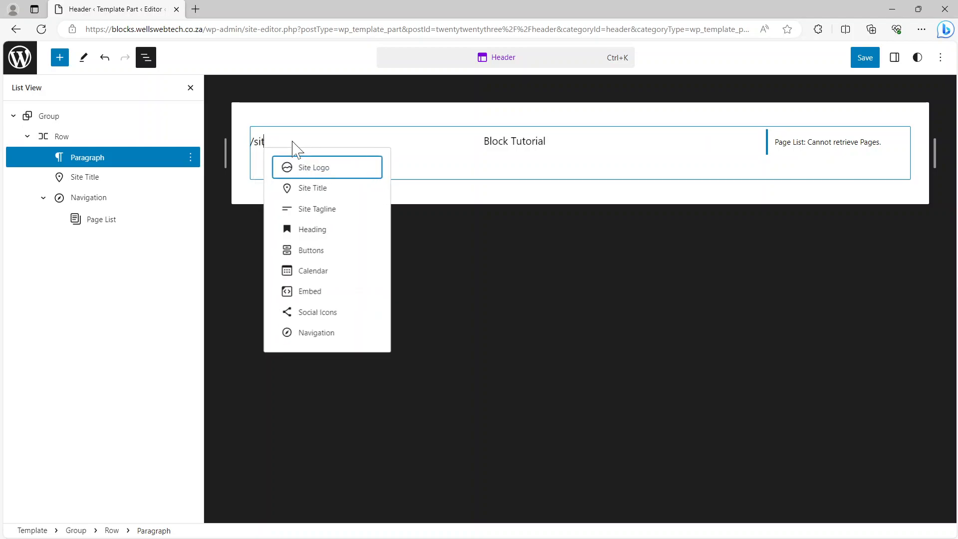
left_click(326, 169)
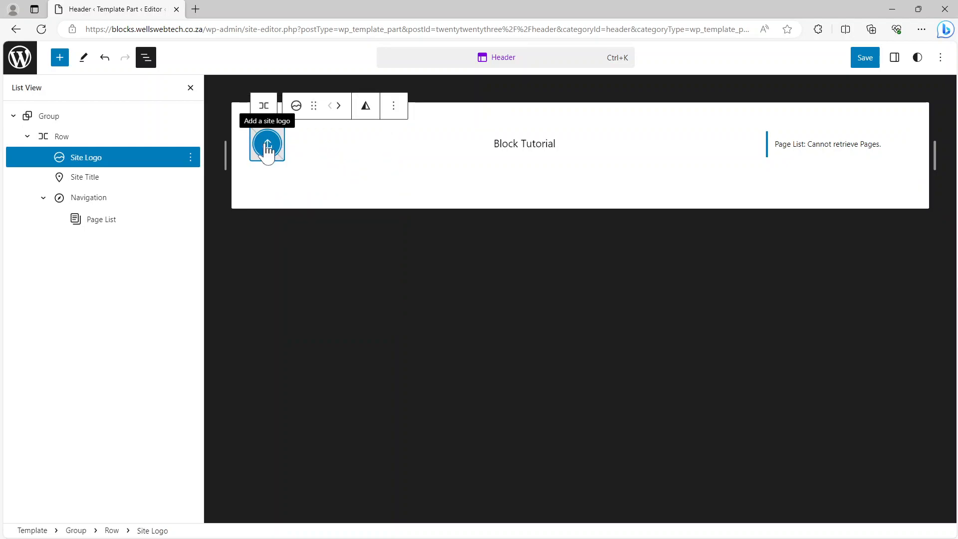
Upload the Wellswebtech image from the Downloads folder and use it as the site logo.
left_click(267, 146)
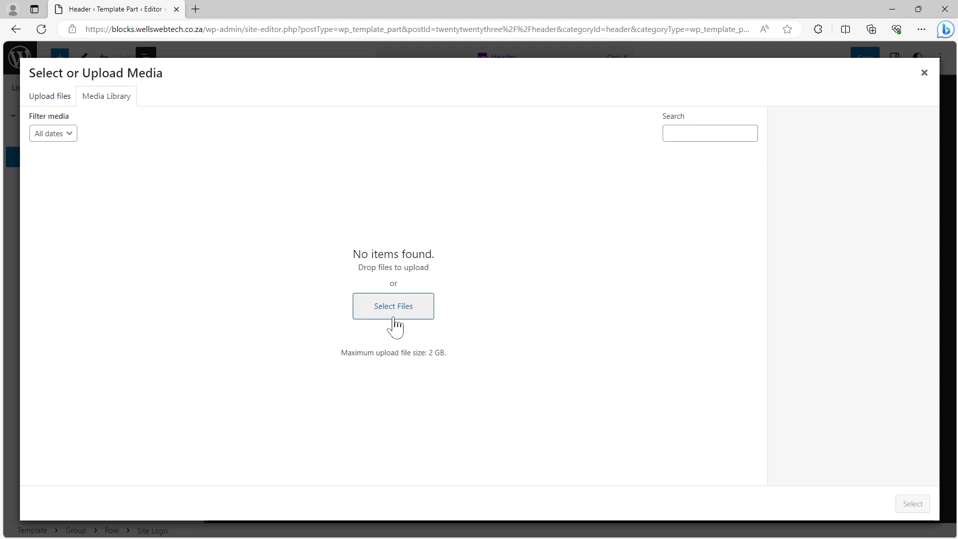
left_click(31, 99)
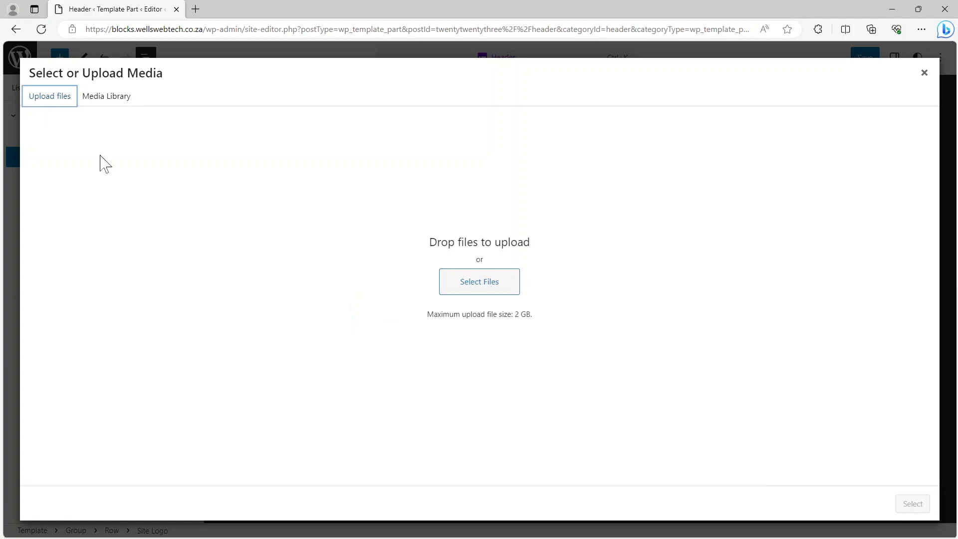
left_click(473, 286)
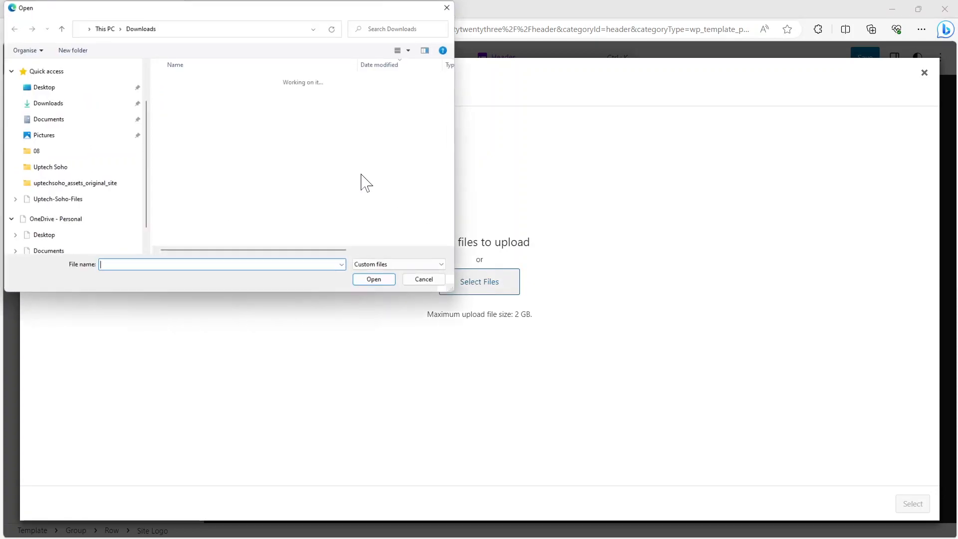
left_click(199, 100)
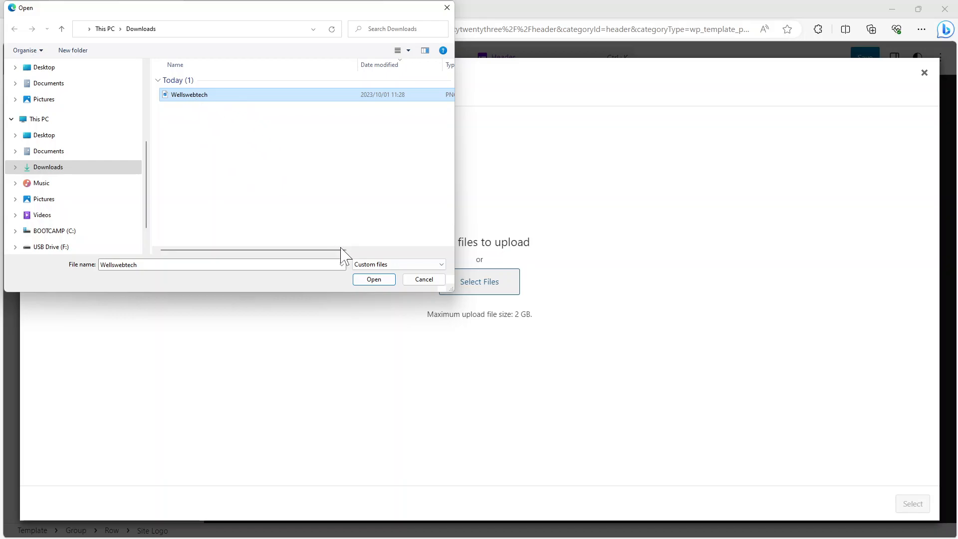
left_click(374, 279)
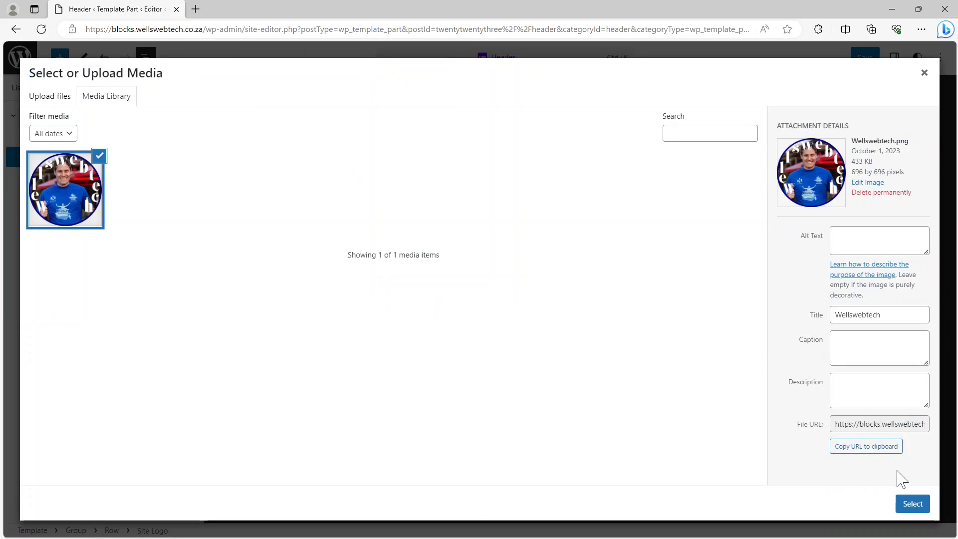
left_click(909, 504)
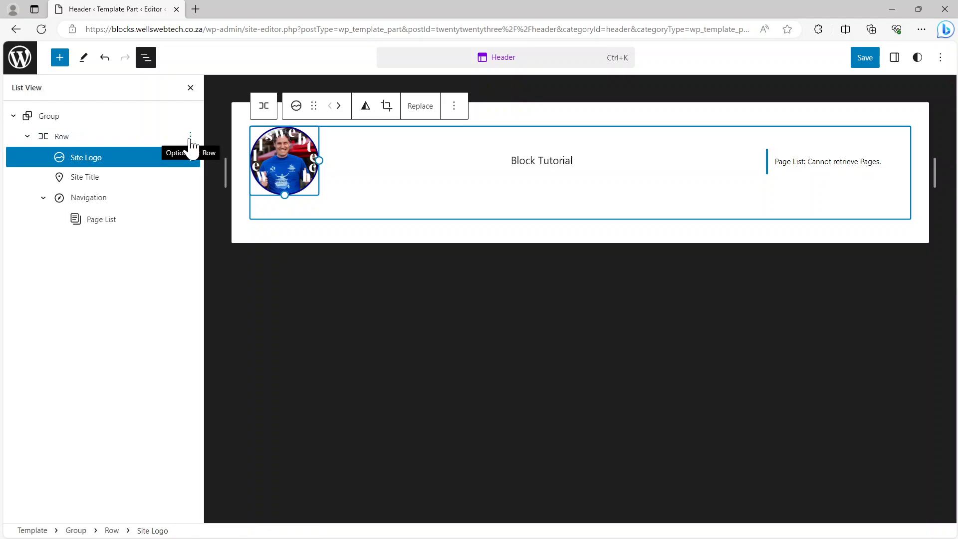
Add a Group block before the Site Logo in the header row, using the plain group layout.
left_click(190, 159)
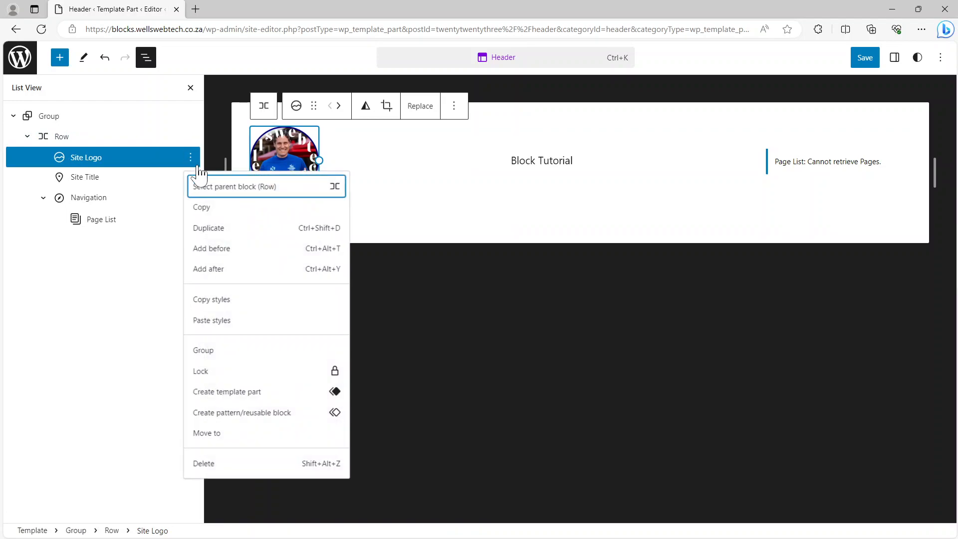
left_click(212, 248)
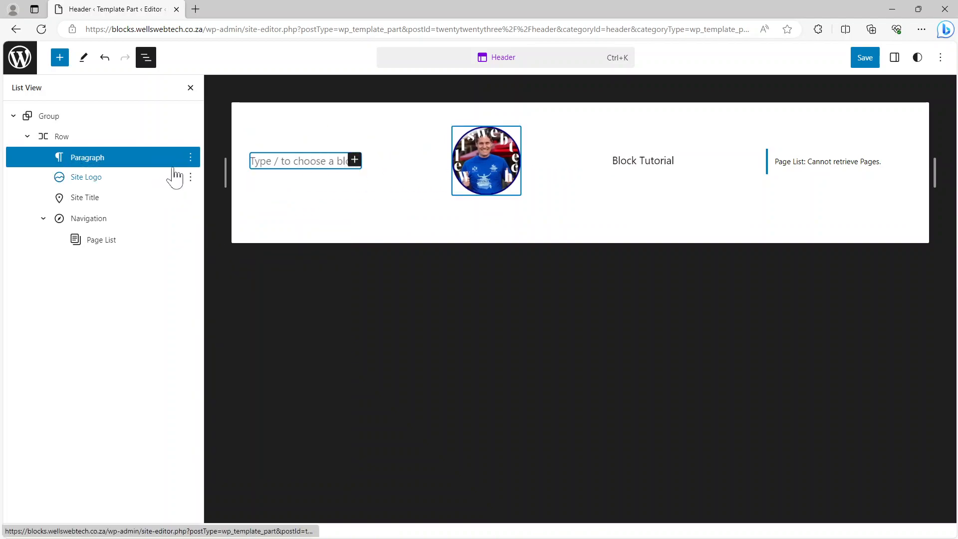
type("/gr")
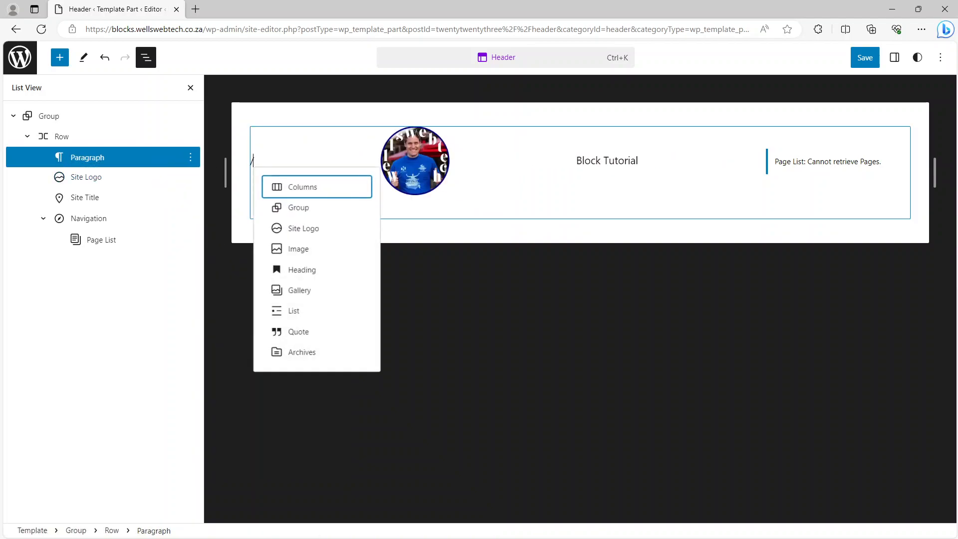
left_click(313, 193)
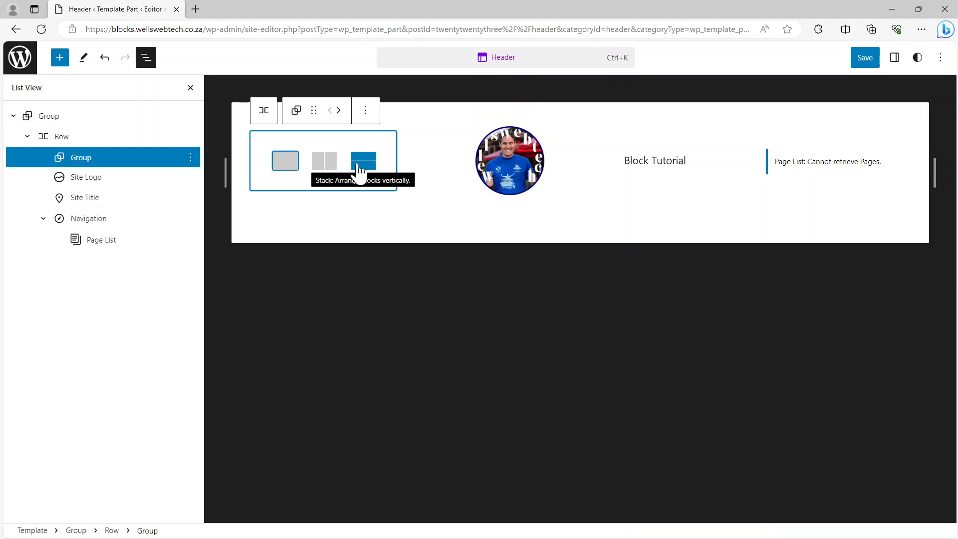
left_click(284, 169)
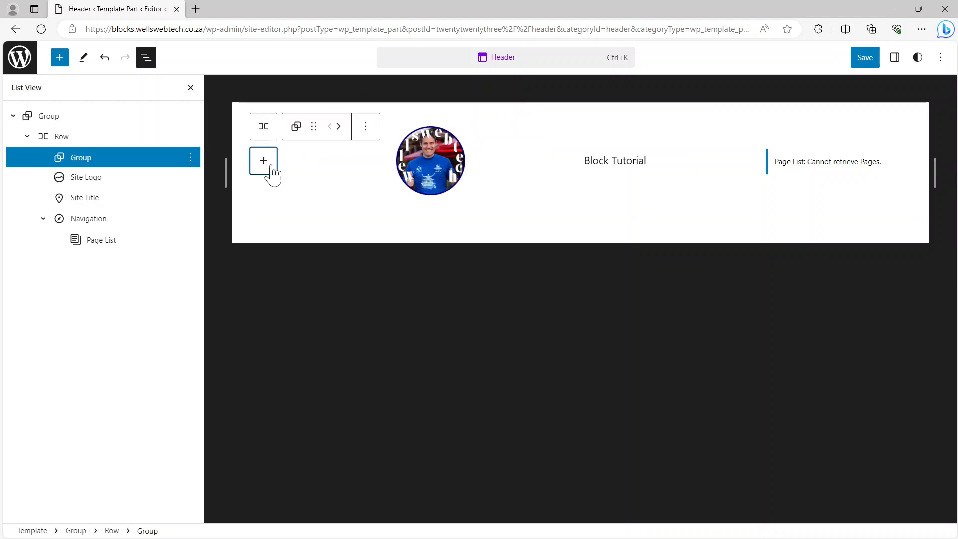
Move the Site Logo and Site Title blocks into the new group, with the logo above the title.
left_click(88, 182)
mouse_move(89, 184)
left_mouse_down()
mouse_move(112, 151)
mouse_move(118, 166)
mouse_move(89, 168)
mouse_move(94, 177)
mouse_move(89, 169)
left_mouse_up()
left_click(43, 158)
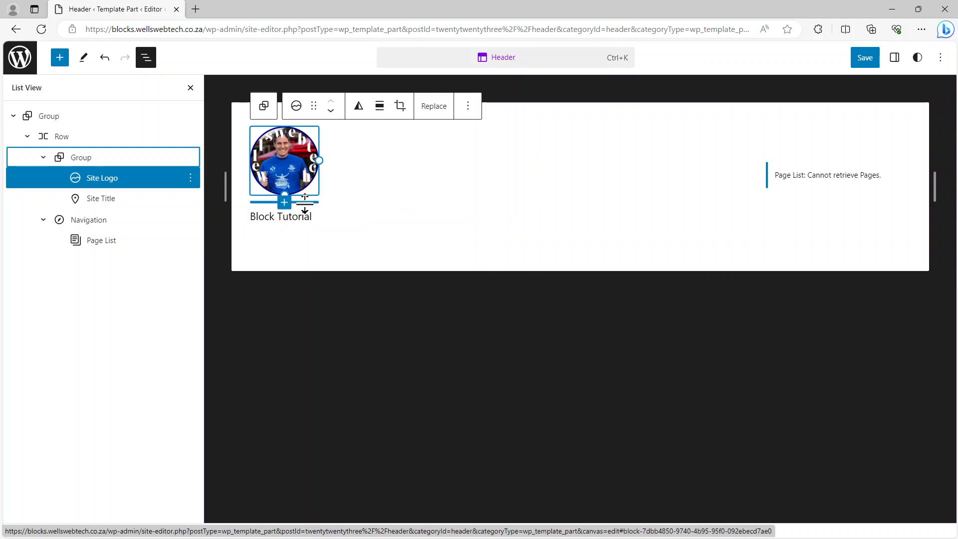
Center-align the text of the Site Title block beneath the logo.
left_click(119, 201)
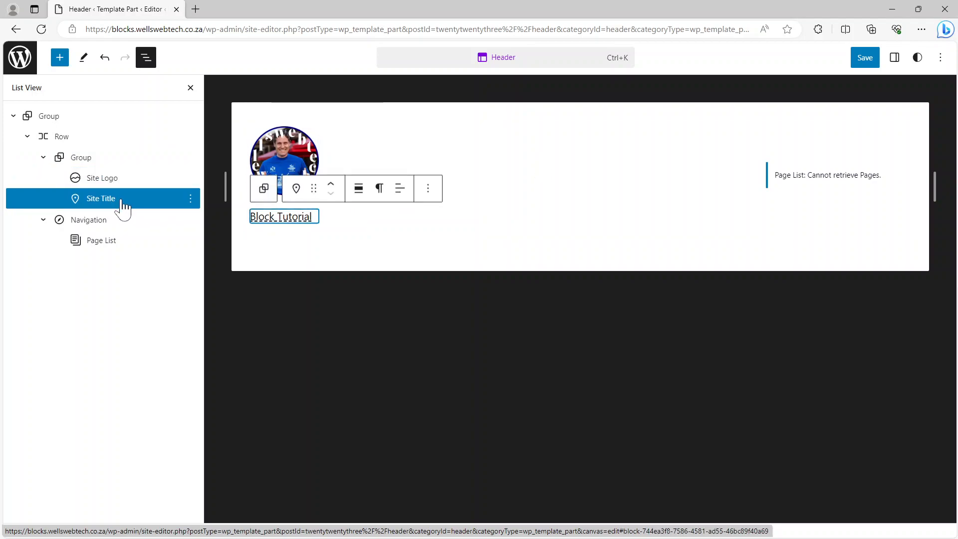
left_click(360, 192)
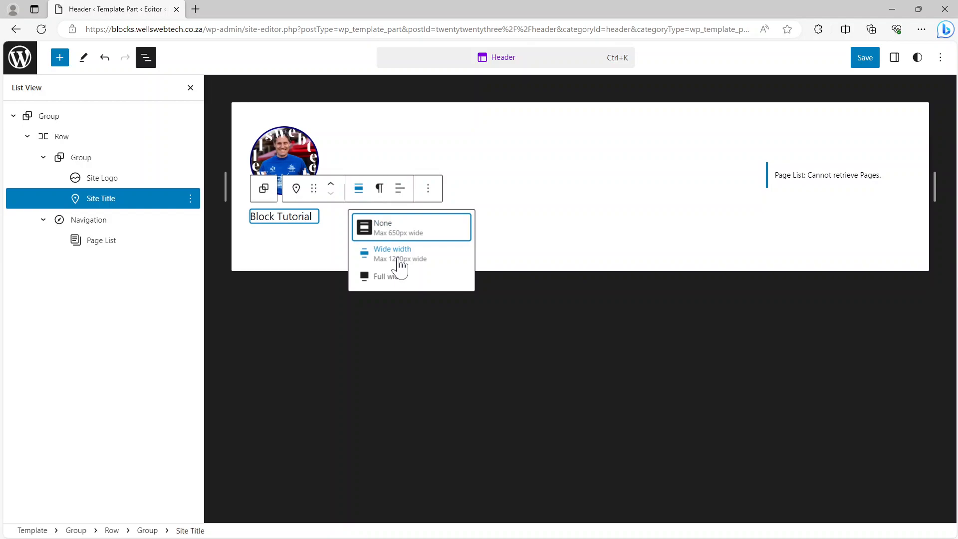
left_click(400, 192)
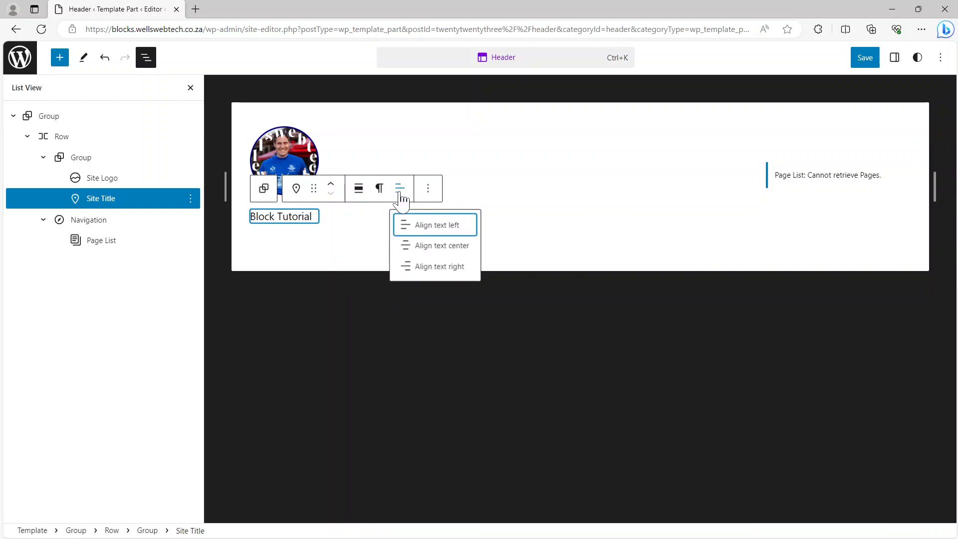
left_click(440, 247)
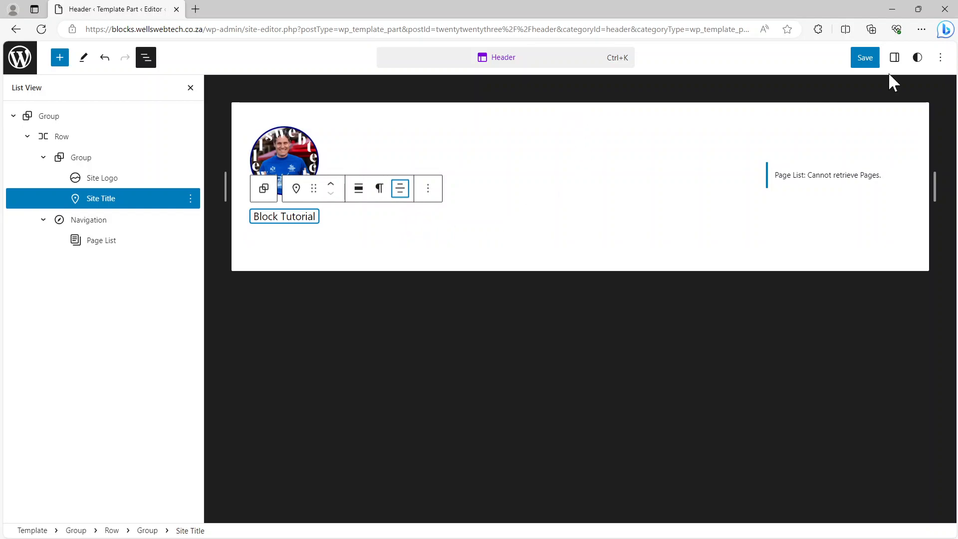
Save the site icon, logo and Header template part changes, then leave the block editing view for the Header overview.
left_click(865, 58)
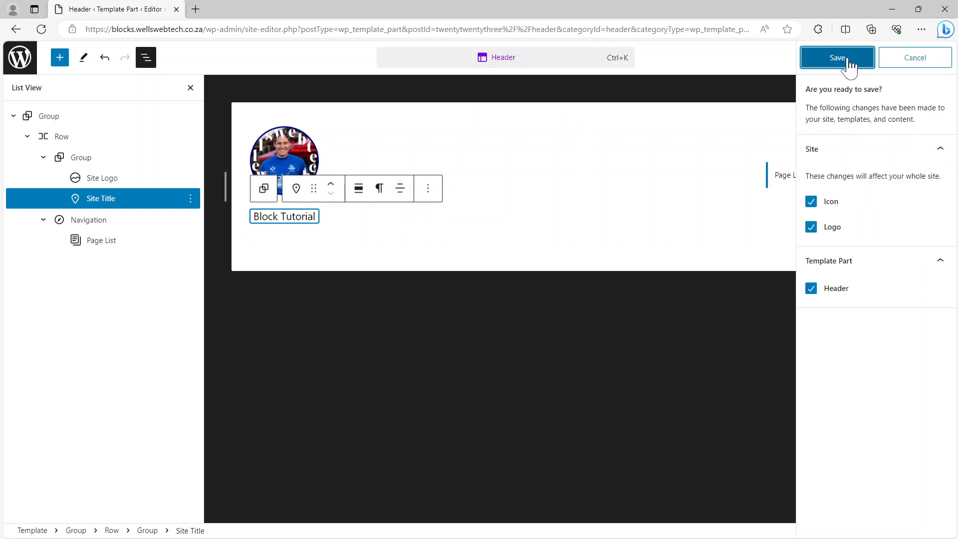
left_click(848, 59)
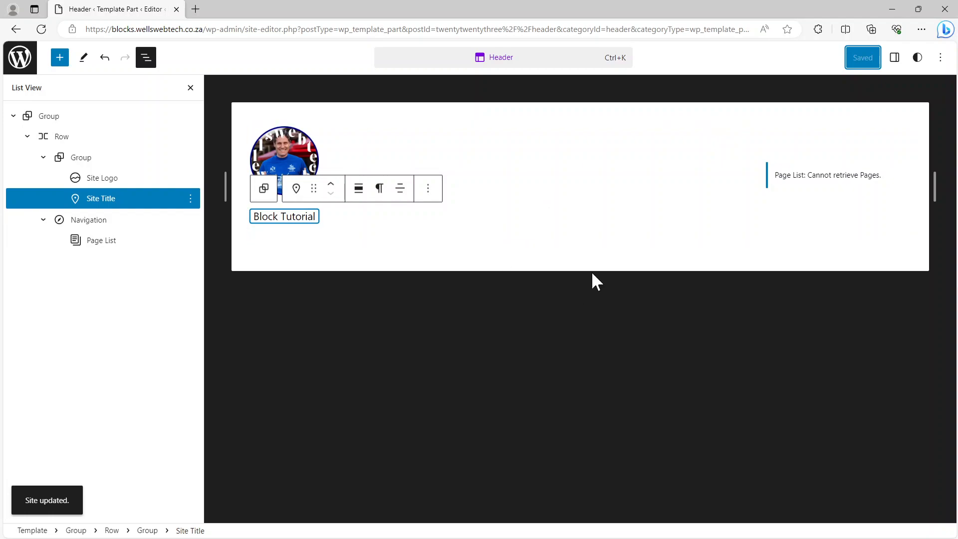
left_click(13, 117)
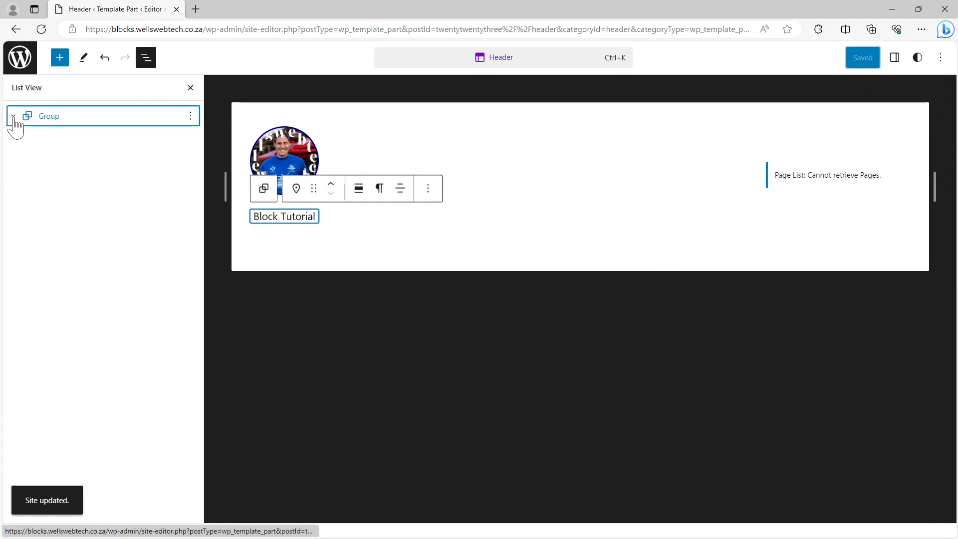
left_click(16, 64)
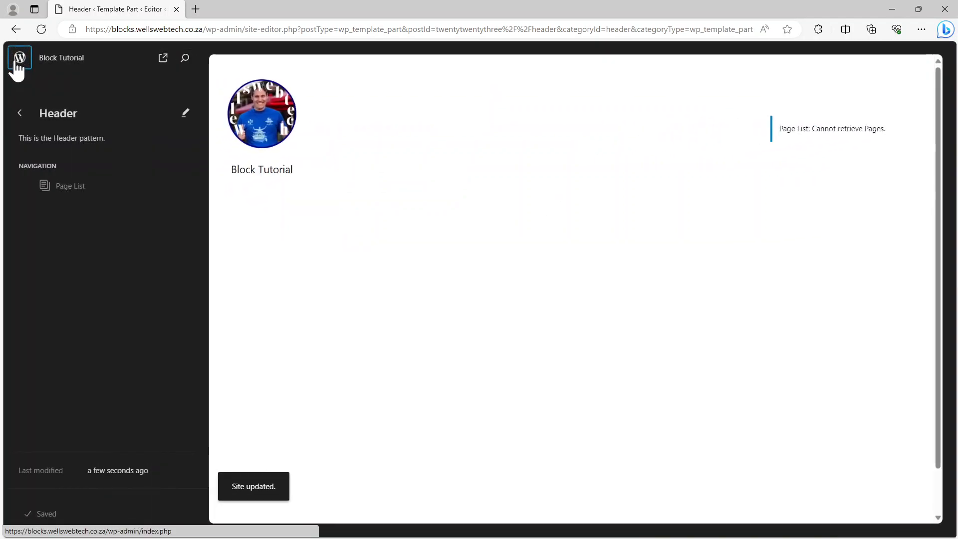
Leave the site editor for the dashboard and start a new page, stepping through the block editor welcome guide to close it.
left_click(22, 118)
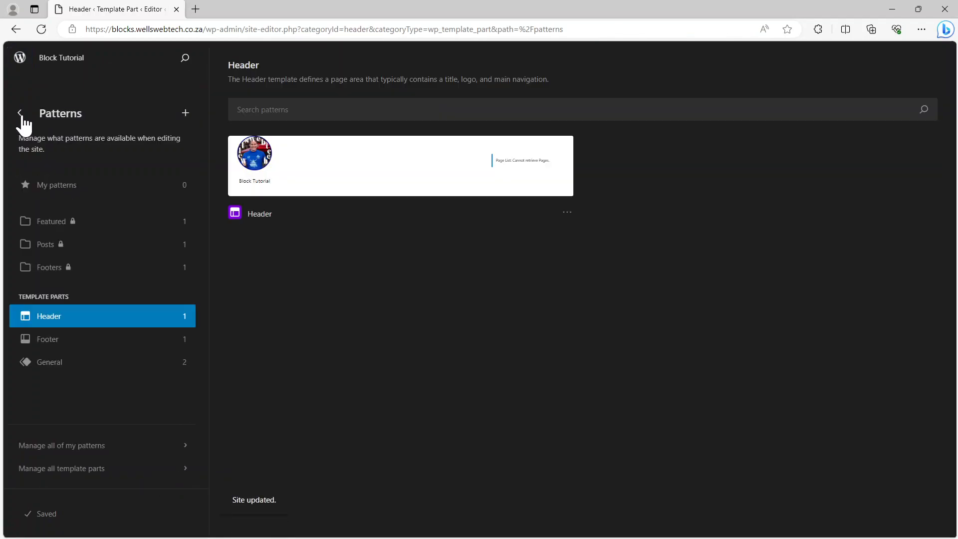
left_click(19, 118)
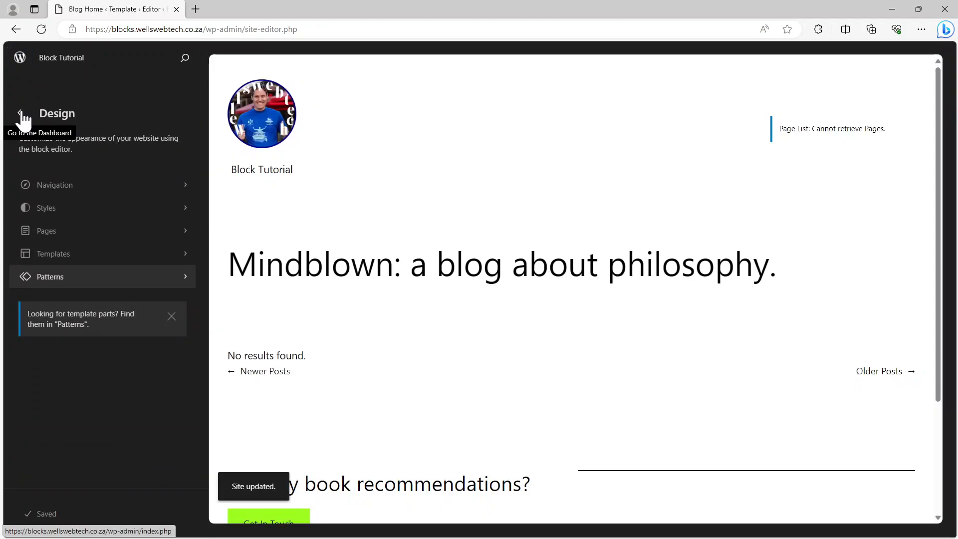
left_click(20, 117)
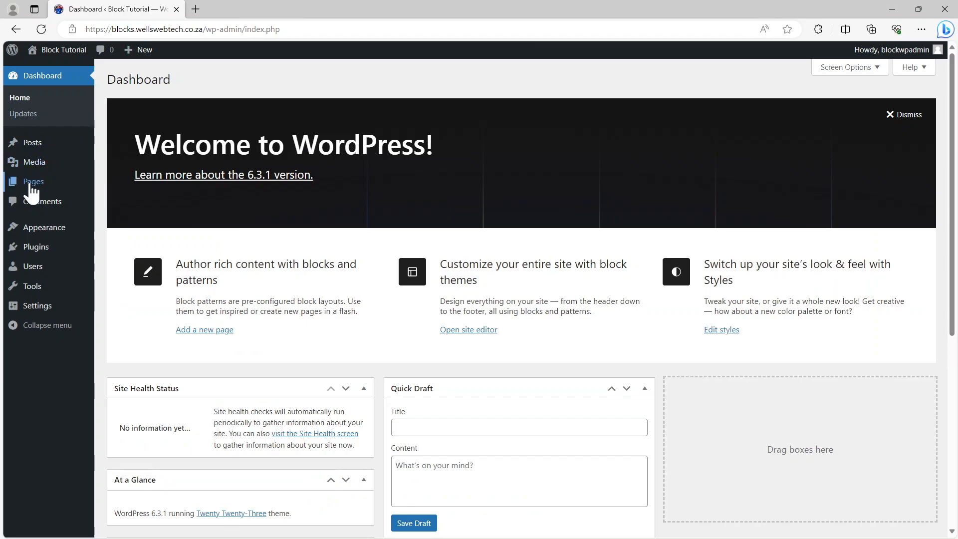
left_click(31, 185)
left_click(167, 80)
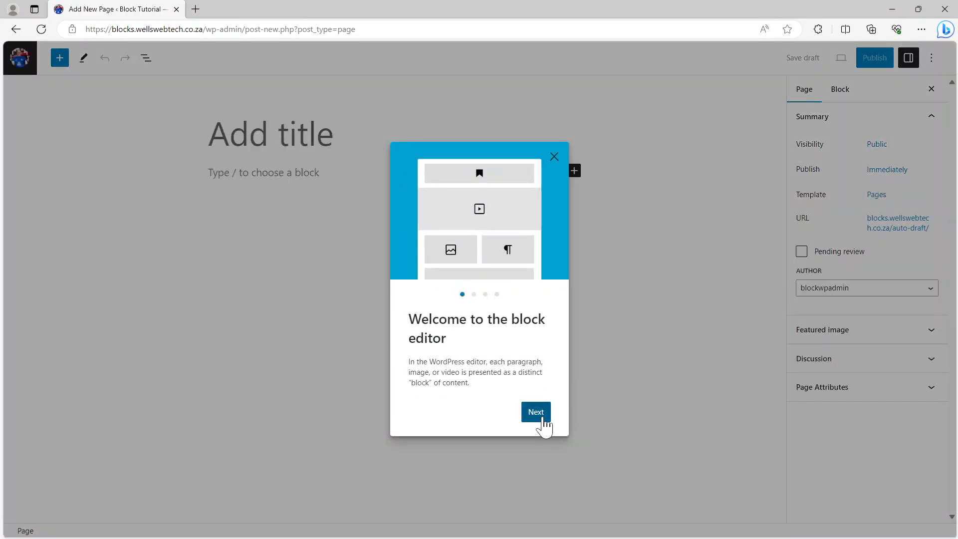
left_click(538, 418)
left_click(538, 419)
left_click(538, 418)
left_click(537, 420)
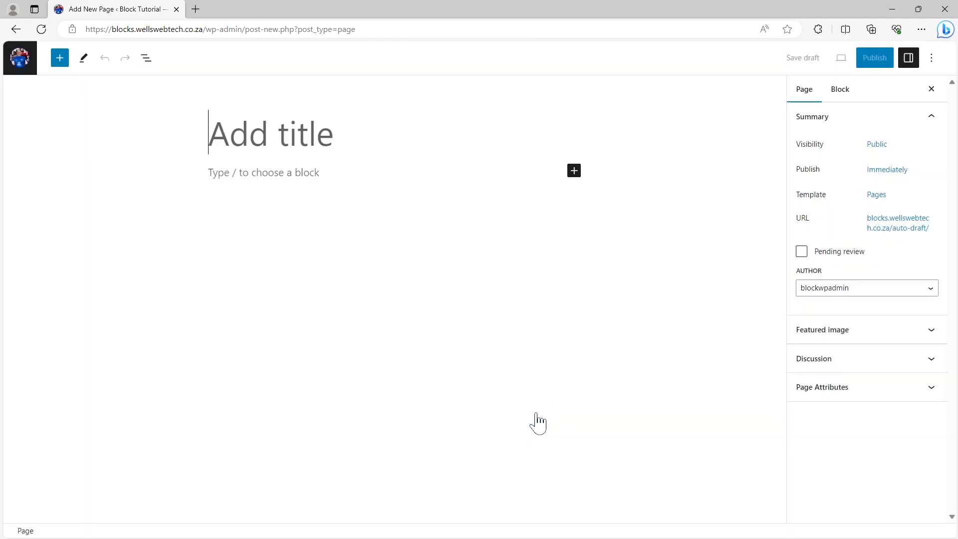
Title the new page "Home" and publish it, then leave the page editor for the pages list.
type("Home")
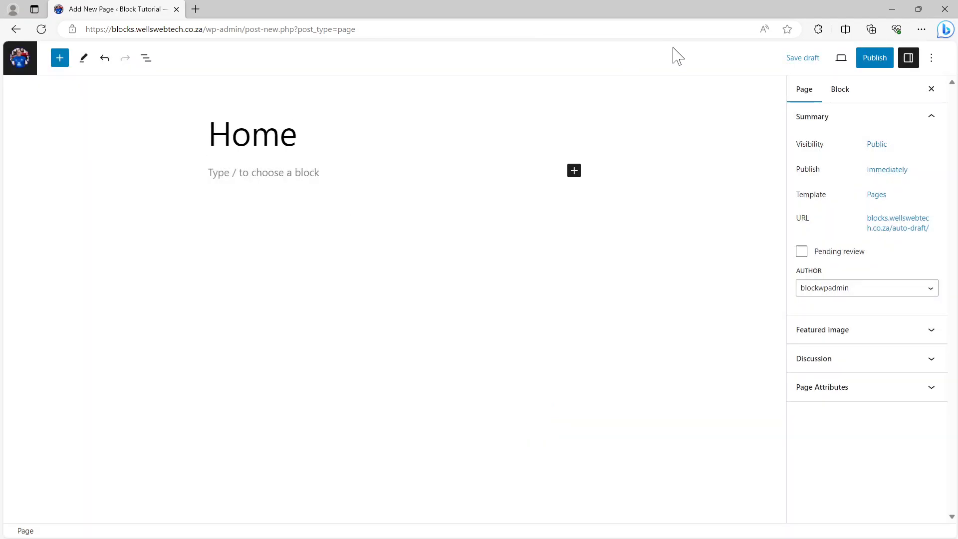
left_click(872, 61)
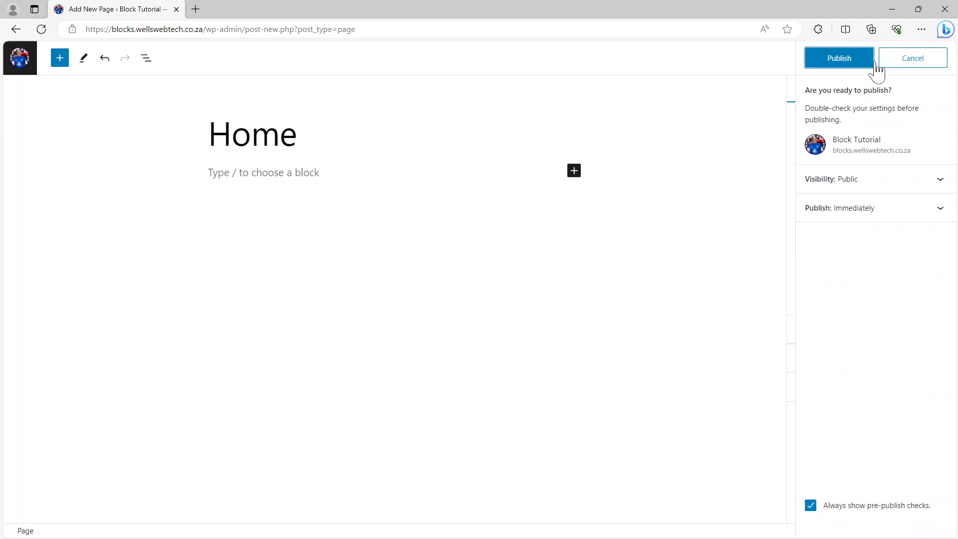
left_click(850, 63)
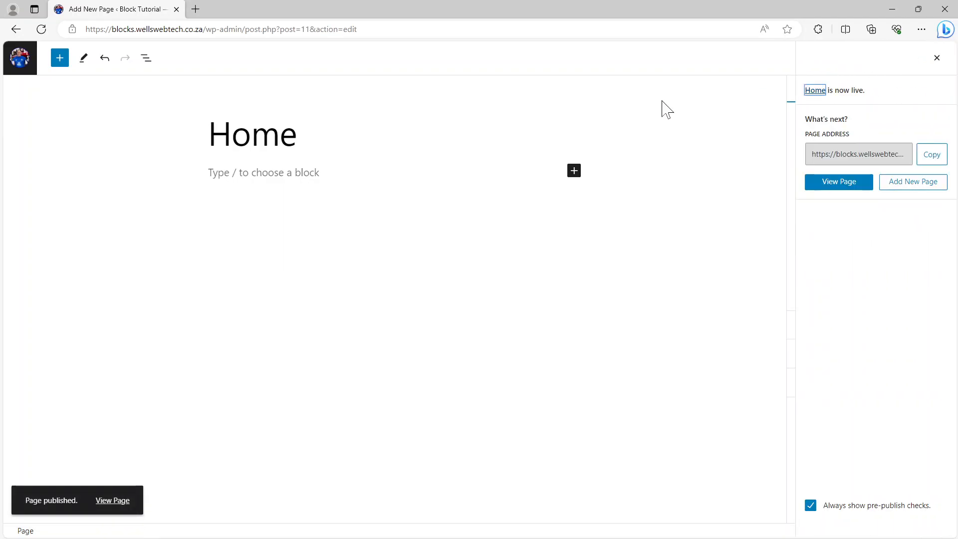
left_click(20, 59)
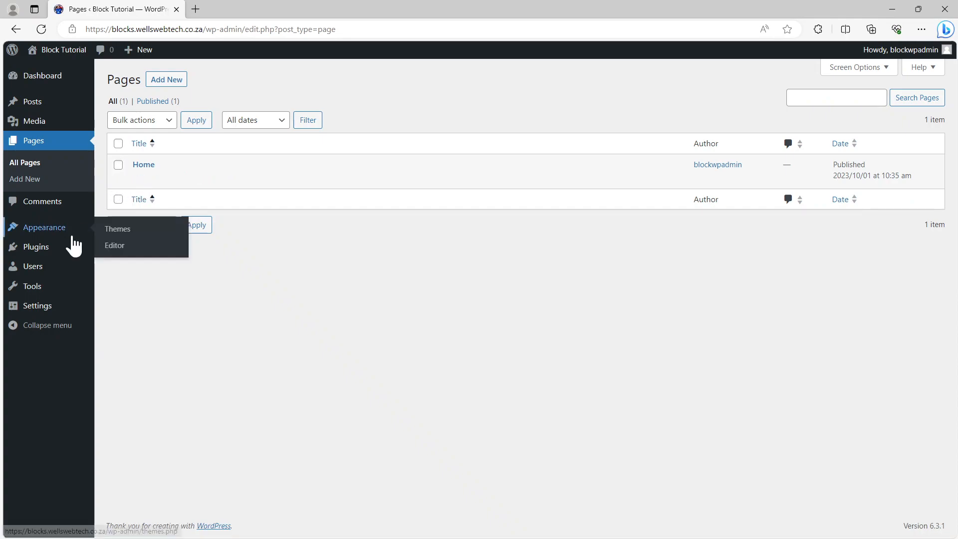
In the Reading settings, make the homepage display a static page, choose Home as the homepage, and save the changes.
mouse_move(40, 310)
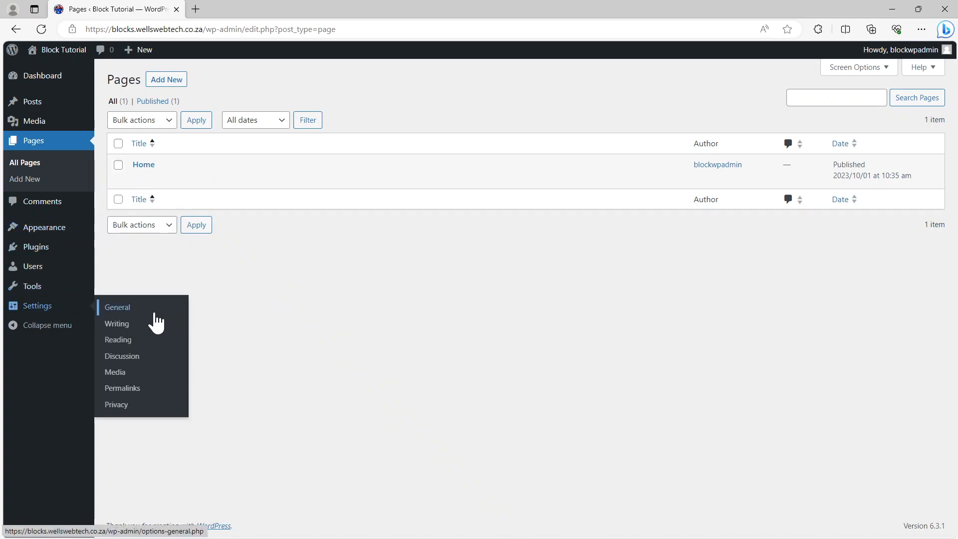
left_click(120, 340)
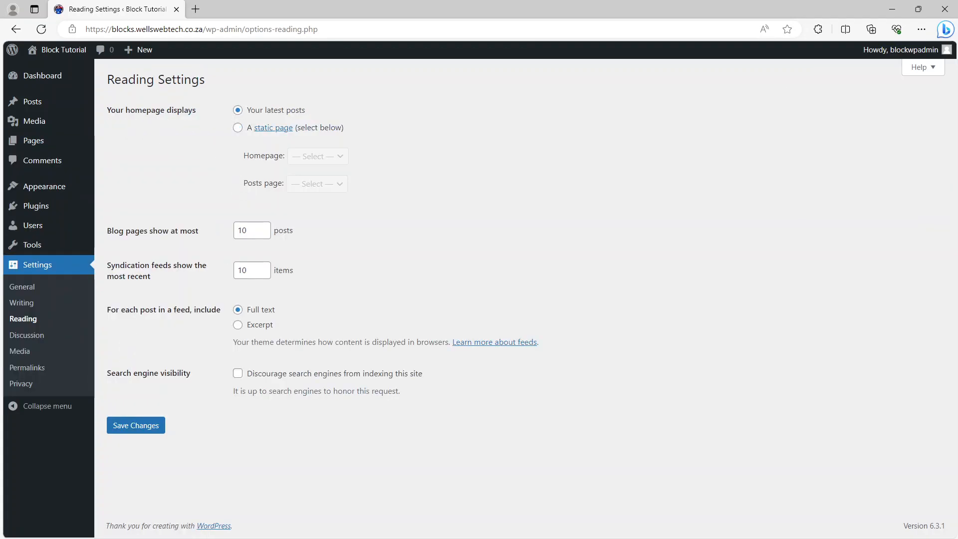
left_click(236, 130)
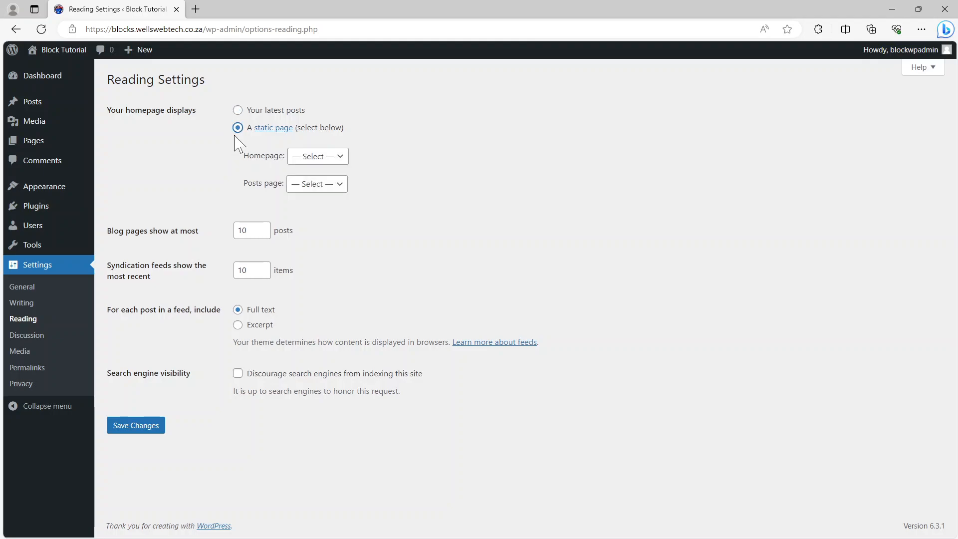
left_click(330, 157)
left_click(304, 184)
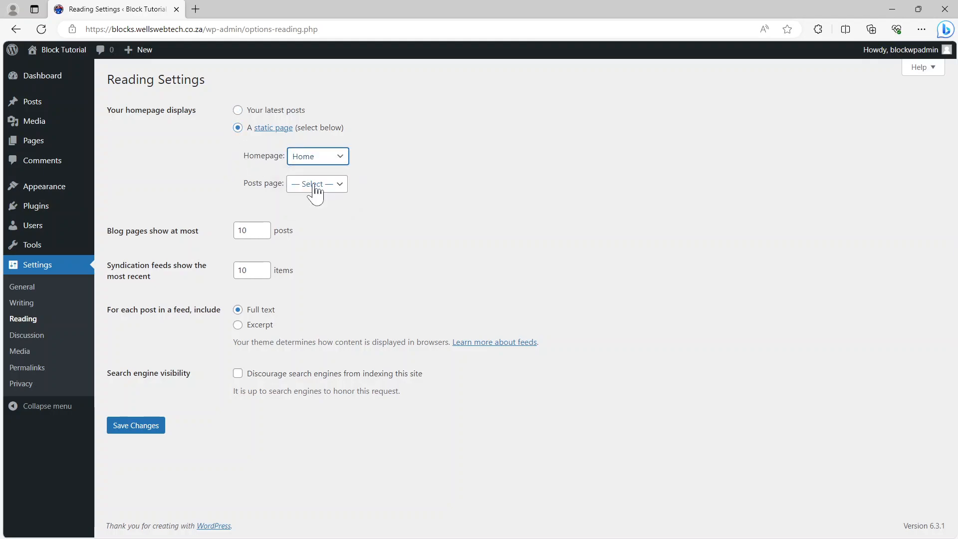
left_click(141, 430)
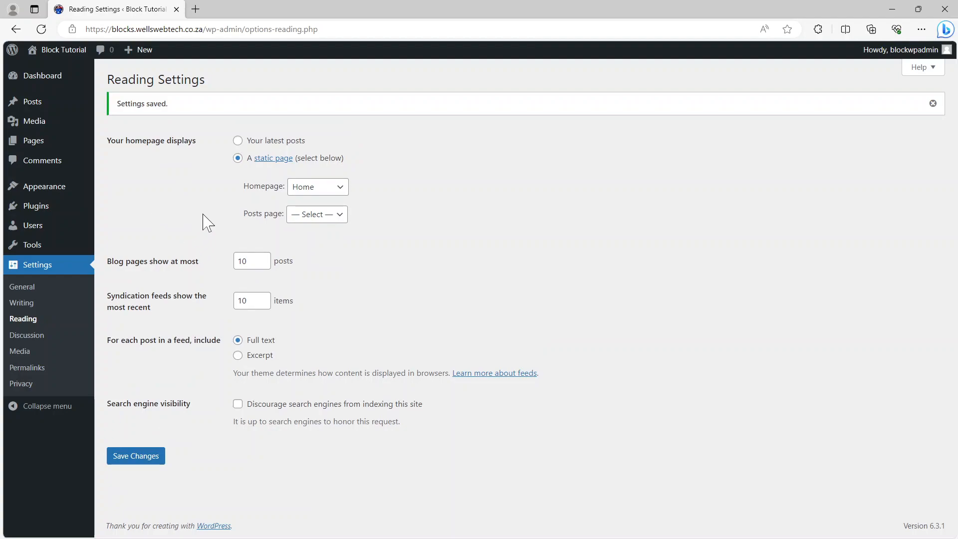
left_click(147, 457)
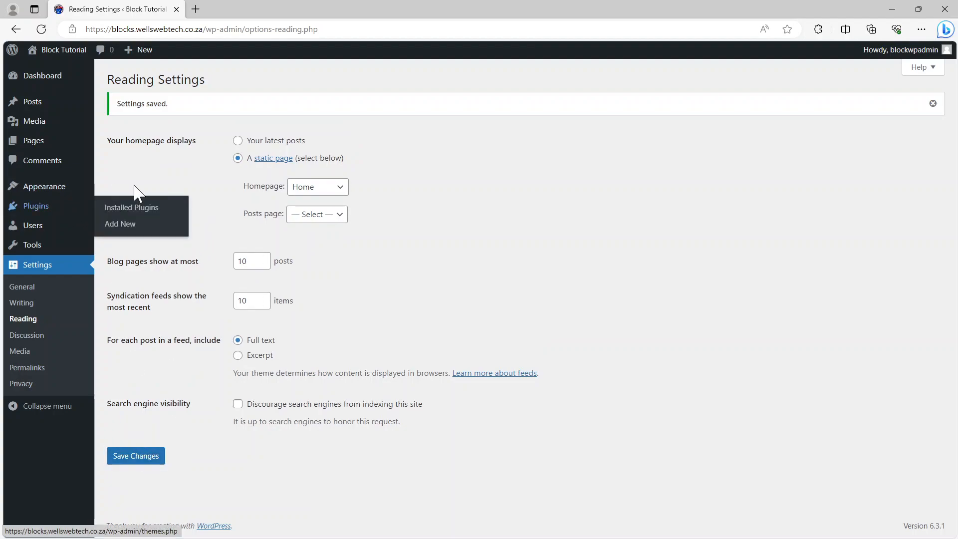
Open the site editor's templates and view the Index template.
mouse_move(25, 147)
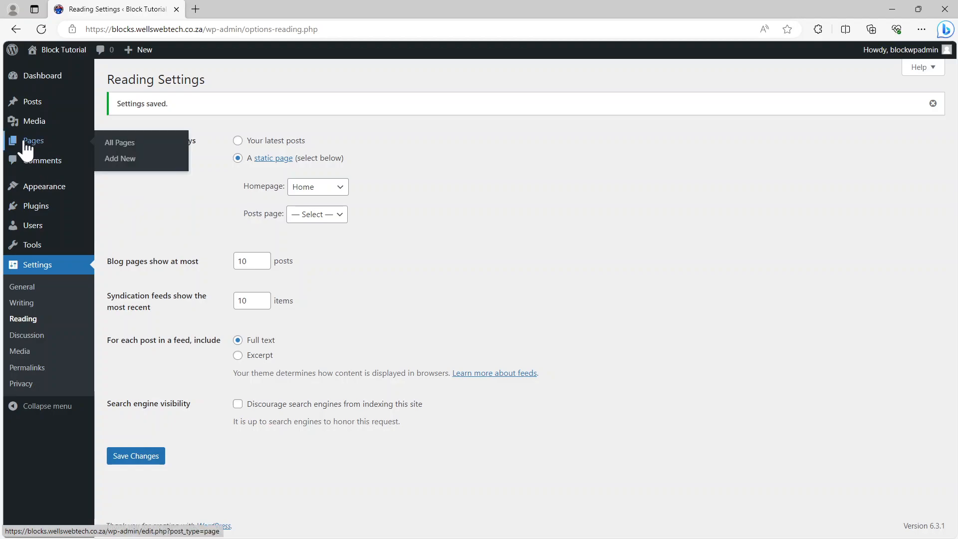
mouse_move(36, 192)
left_click(110, 207)
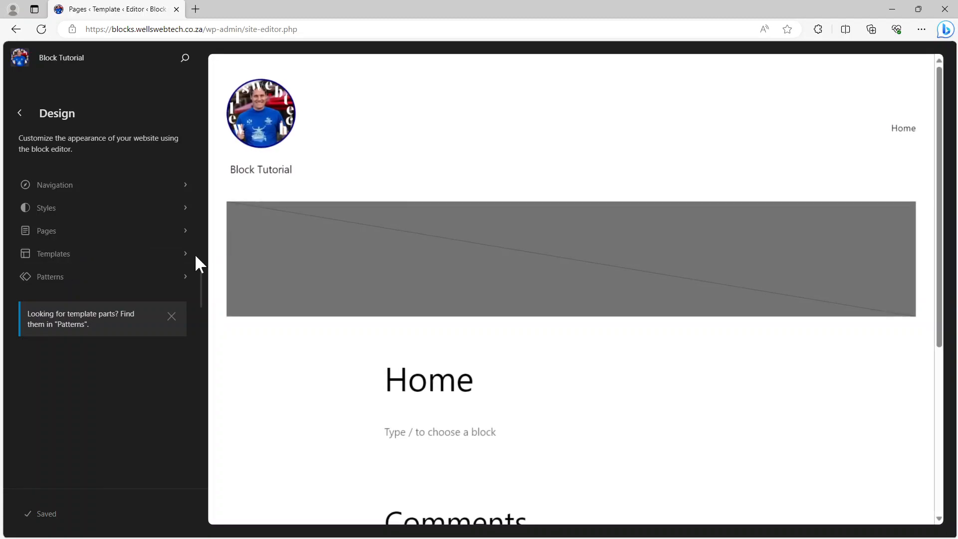
left_click(155, 264)
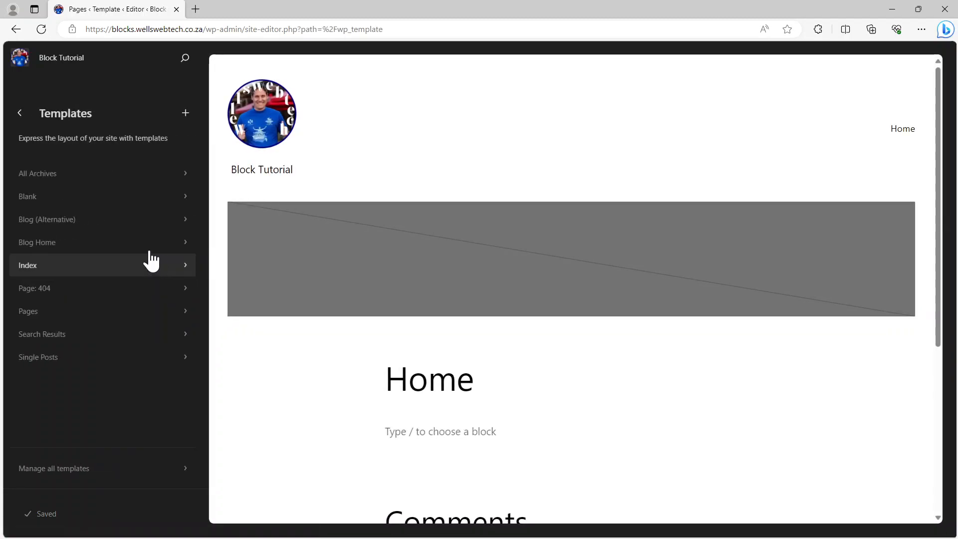
left_click(56, 265)
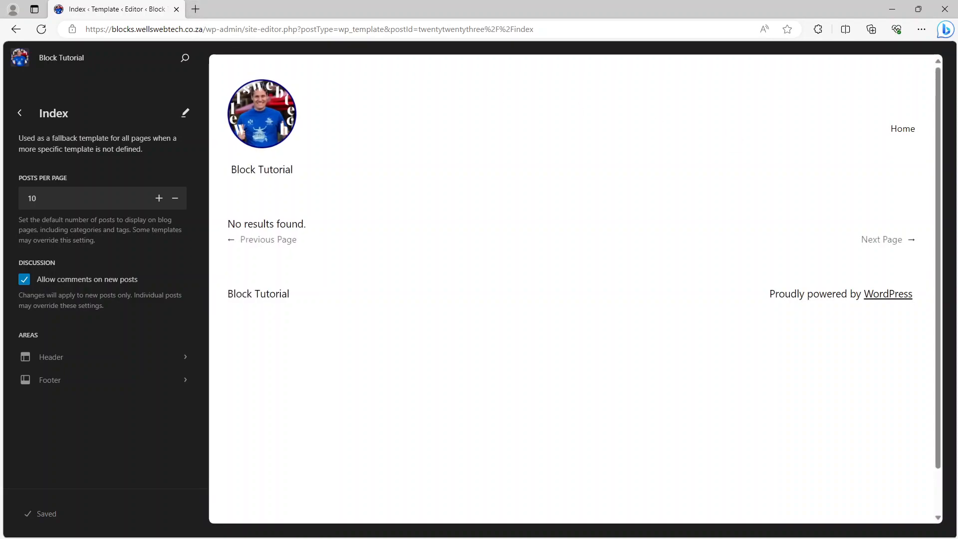
left_click(195, 29)
left_click(207, 29)
left_click_drag(207, 29, 85, 30)
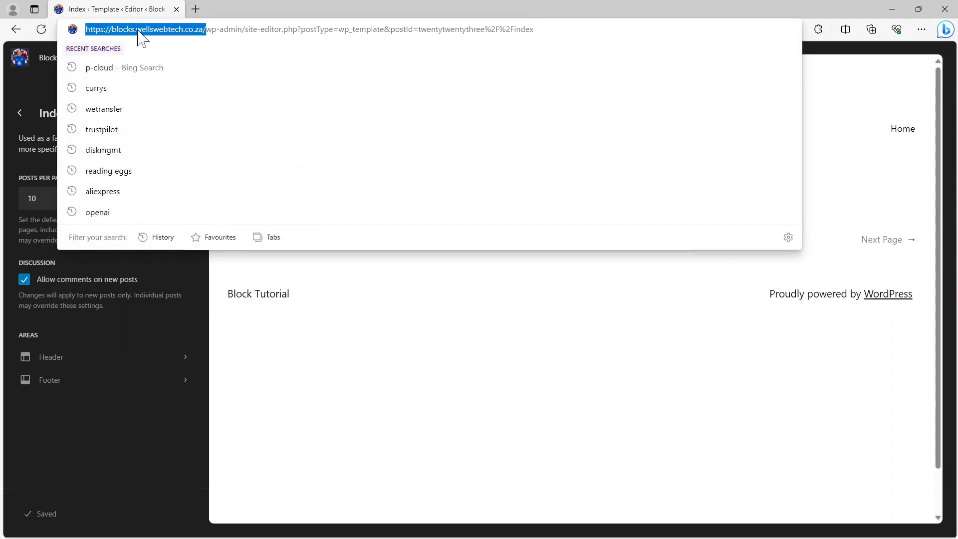
right_click(143, 31)
left_click(182, 158)
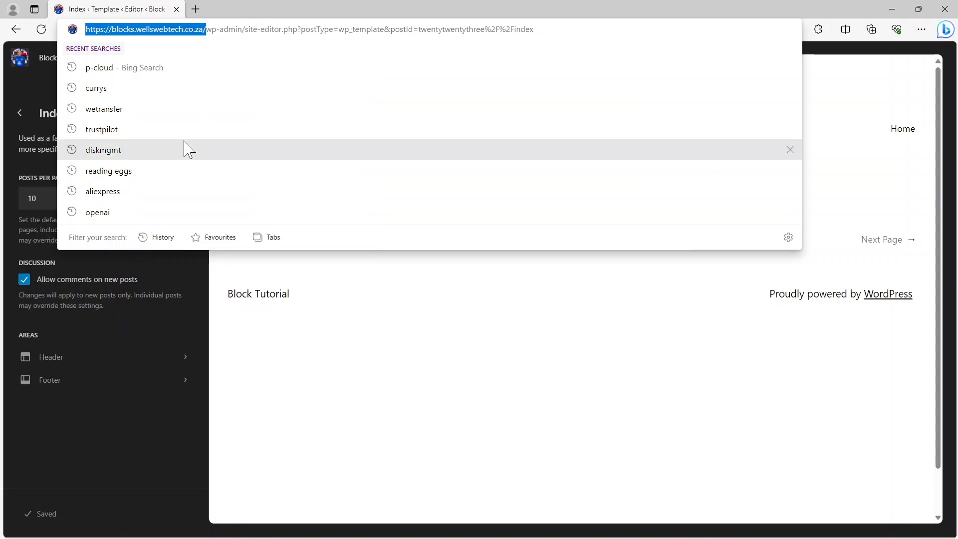
left_click(194, 9)
right_click(196, 30)
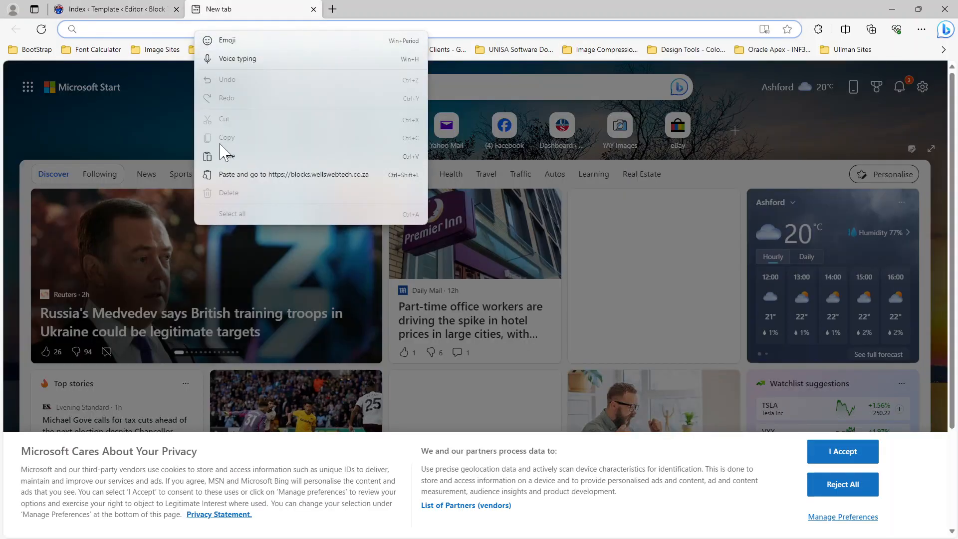
left_click(244, 174)
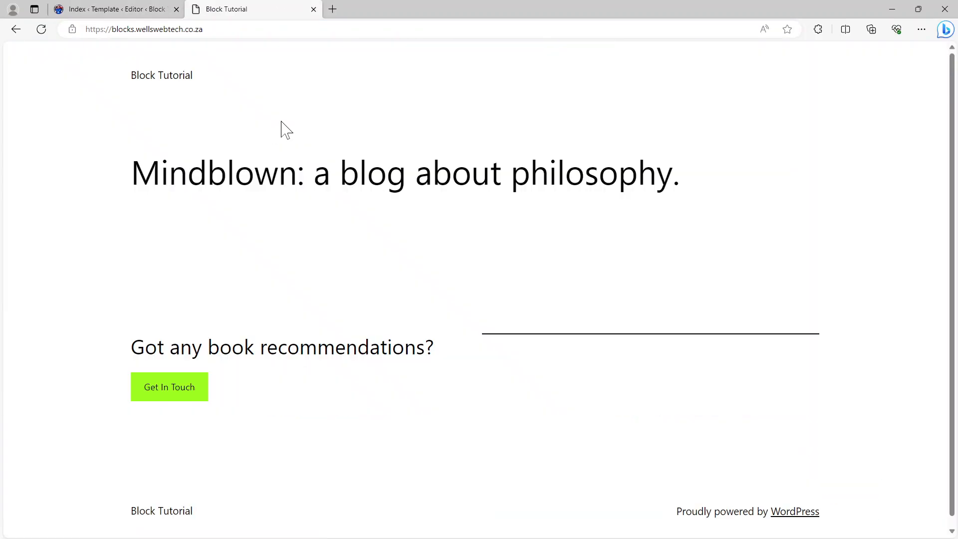
Go back from the Index template to the dashboard and check the Home page in its editor, then return to the pages list.
left_click(129, 6)
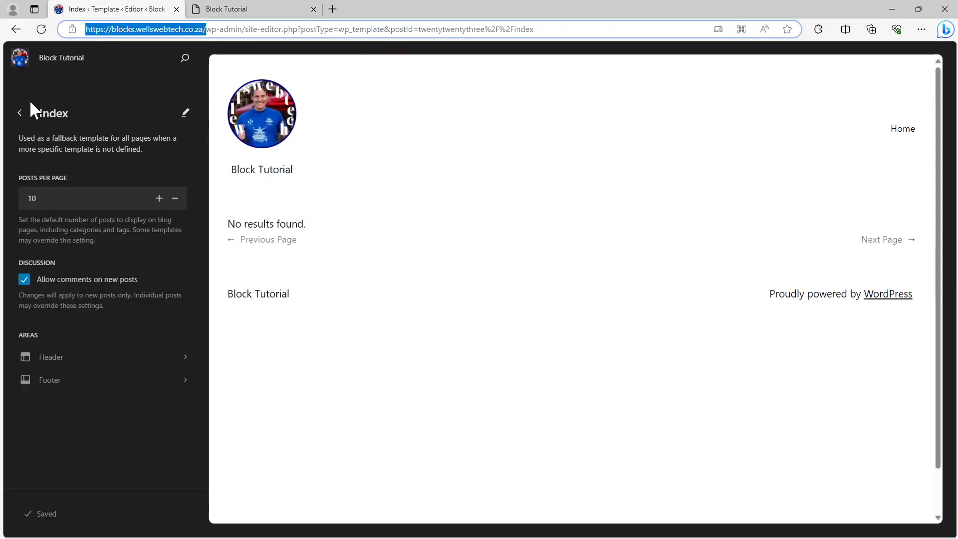
left_click(20, 113)
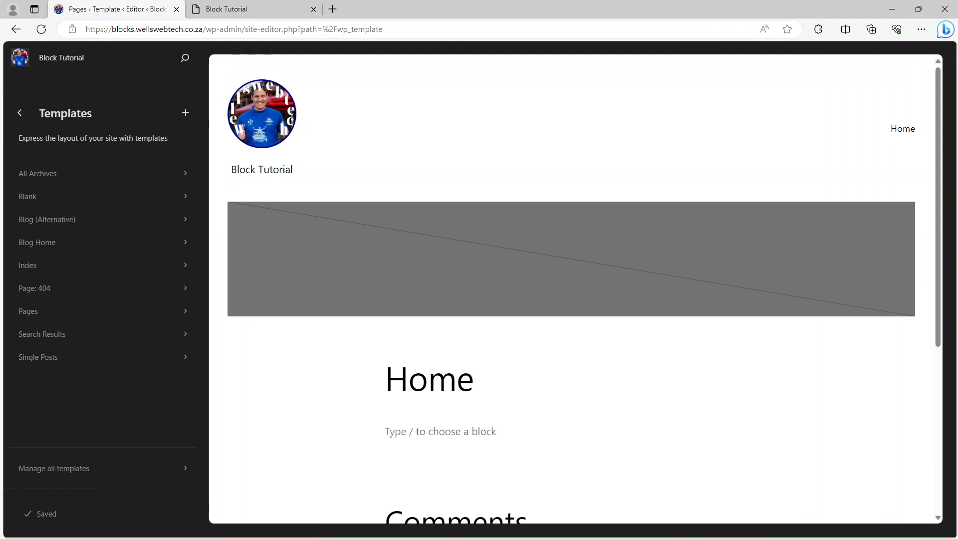
left_click(20, 114)
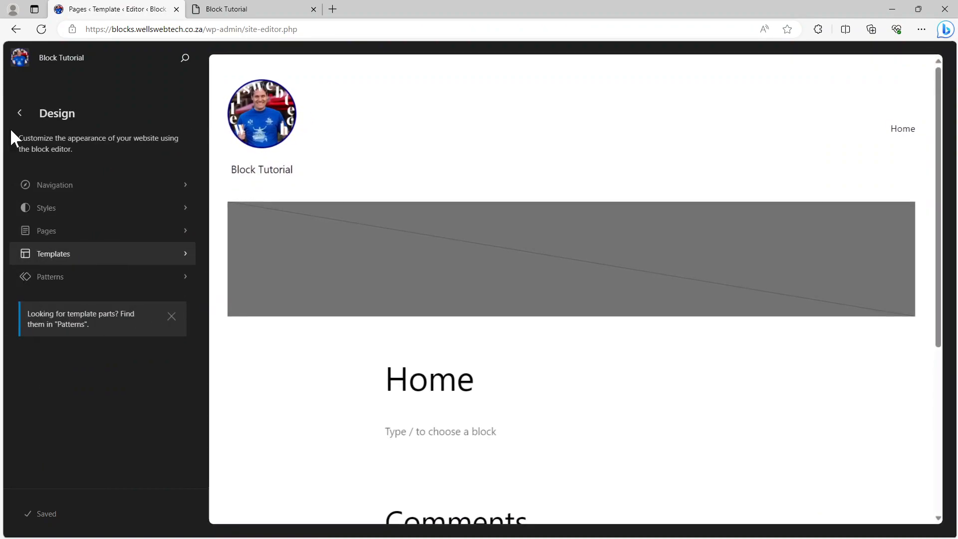
left_click(22, 116)
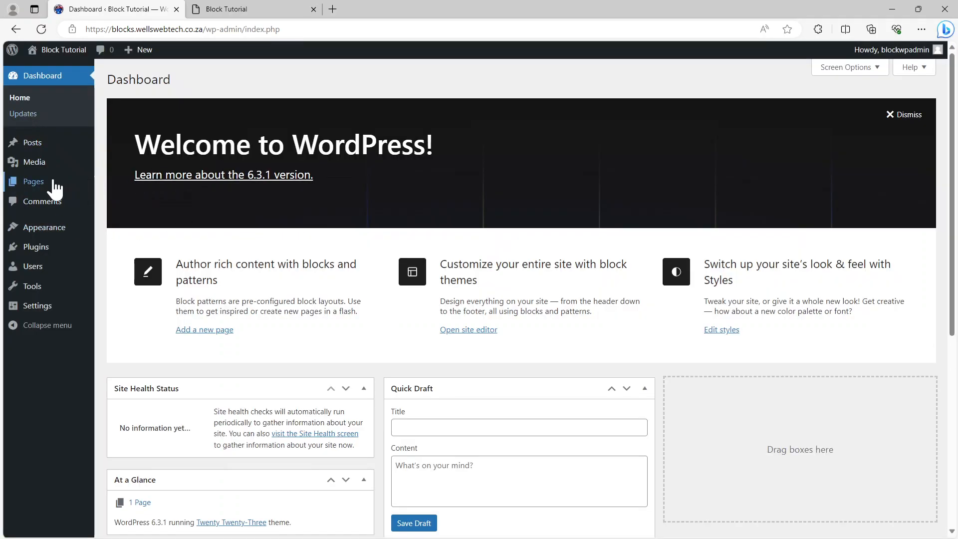
left_click(36, 183)
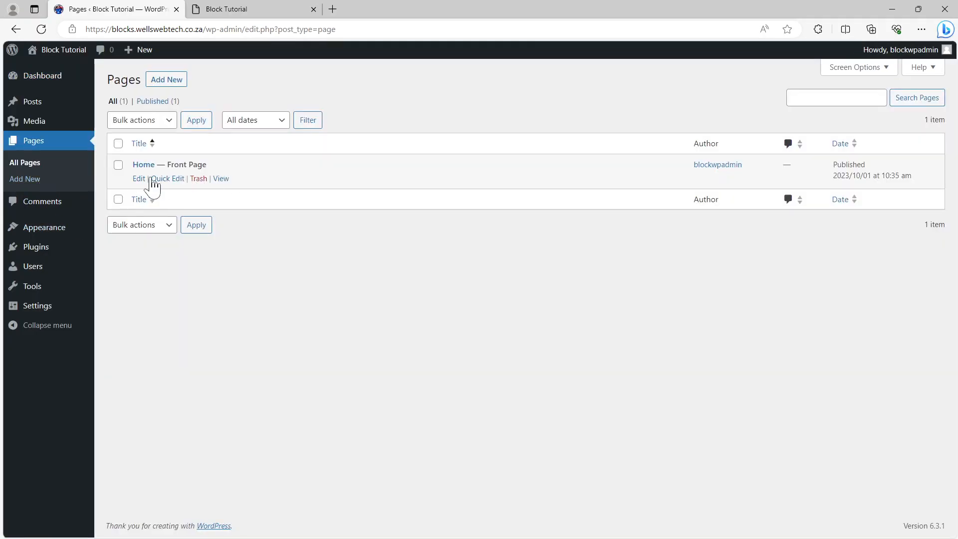
left_click(139, 178)
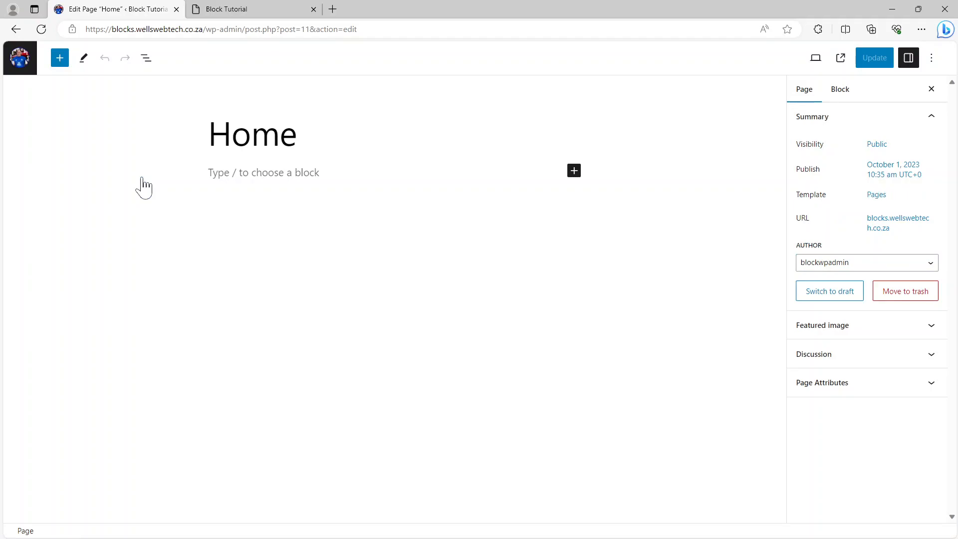
left_click(20, 61)
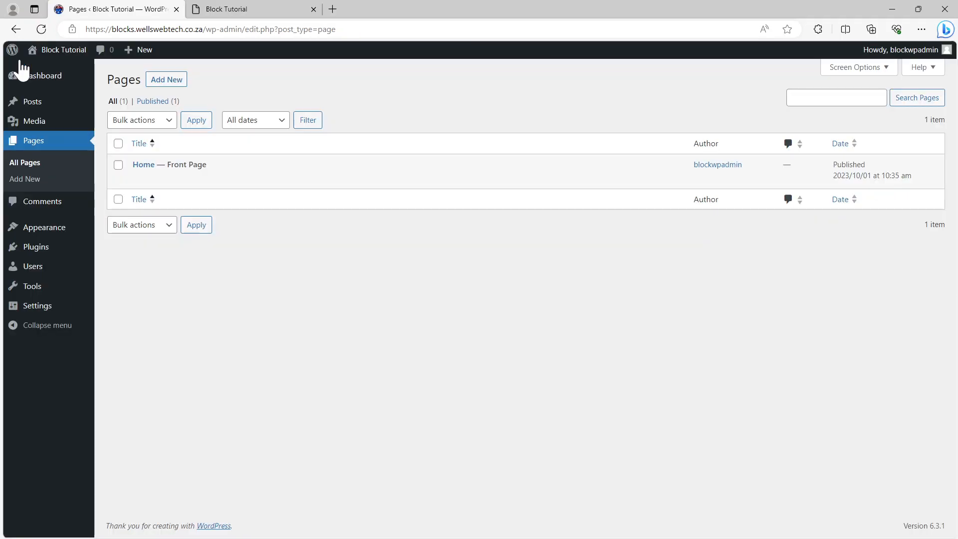
Log out of the WordPress admin and load the site's base address in the same tab to view the public front page.
mouse_move(897, 56)
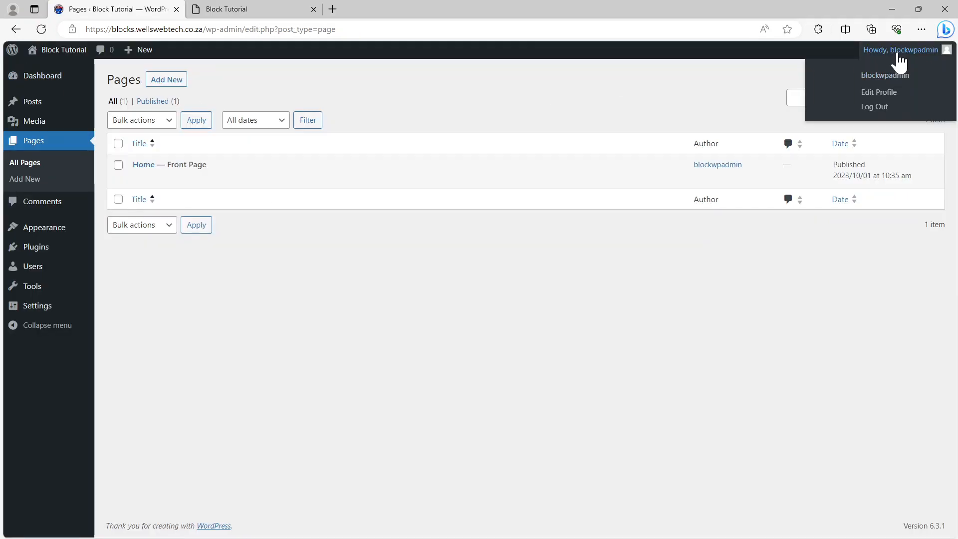
left_click(878, 107)
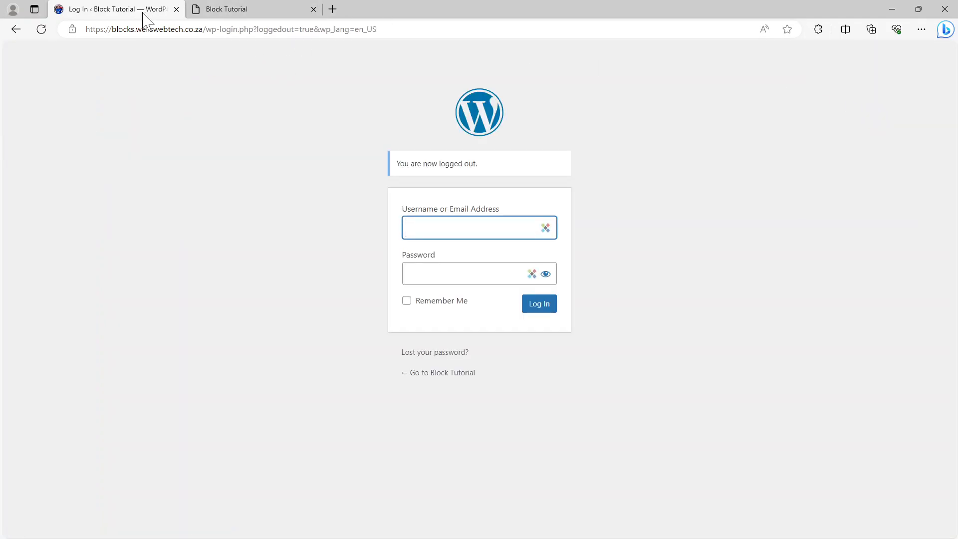
left_click(145, 29)
left_click(175, 29)
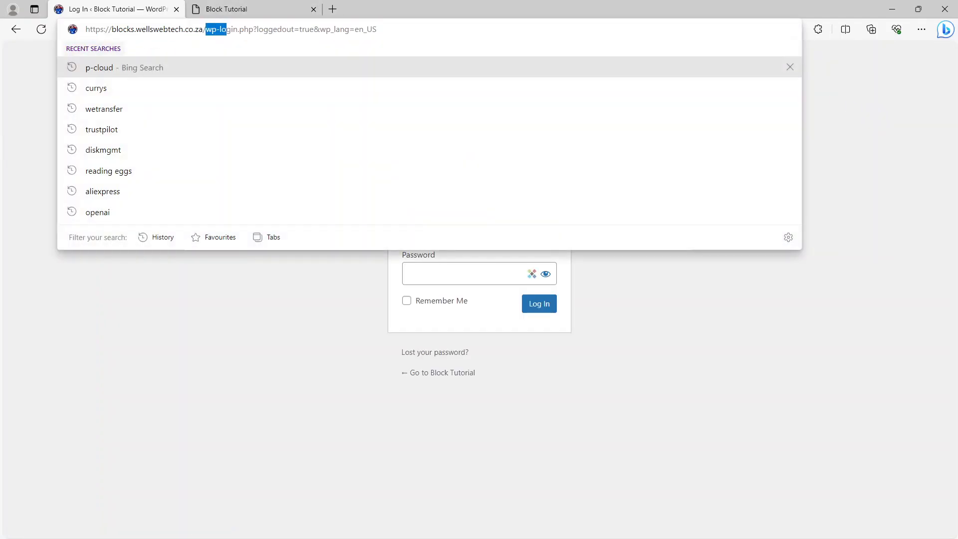
left_click_drag(226, 29, 378, 29)
key("BackSpace")
key("Return")
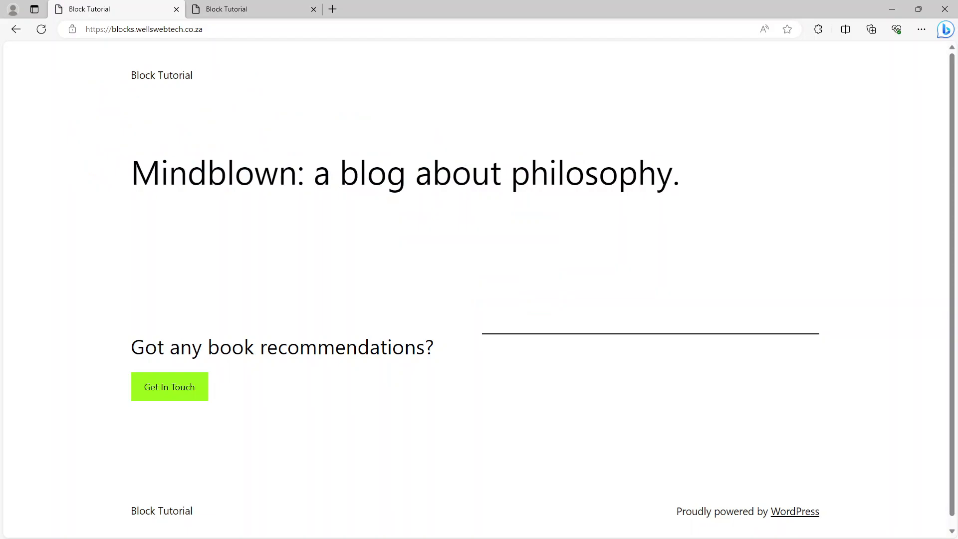
scroll(479, 288, "down", 1)
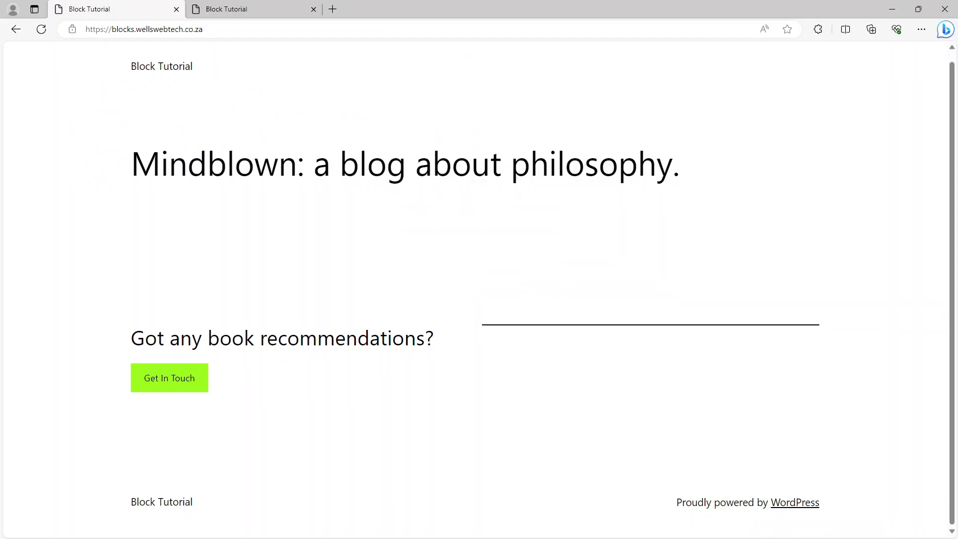
Load the /home path of the site's base address to view the public Home page.
left_click(215, 29)
left_click(215, 29)
type("/home")
key("Return")
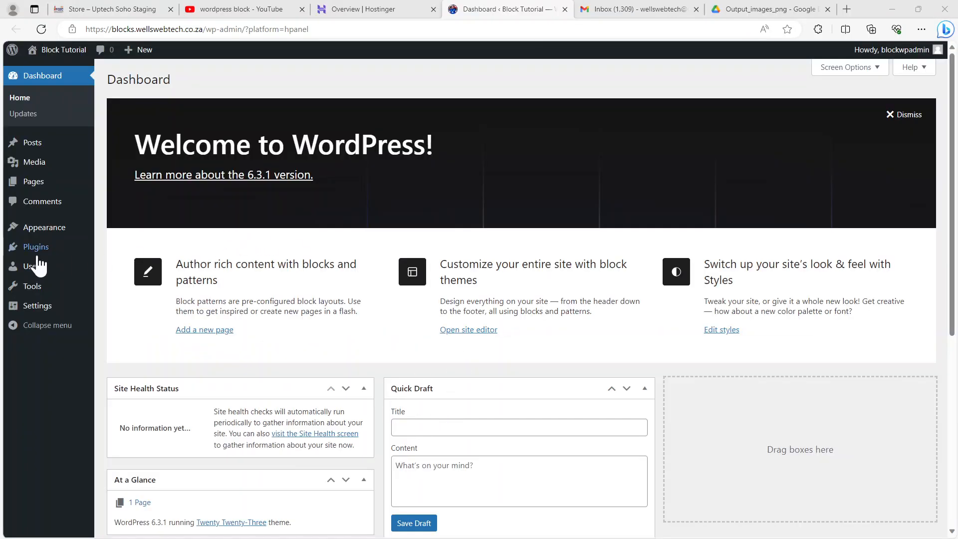
Open the site editor's patterns and view the Header template part.
mouse_move(35, 227)
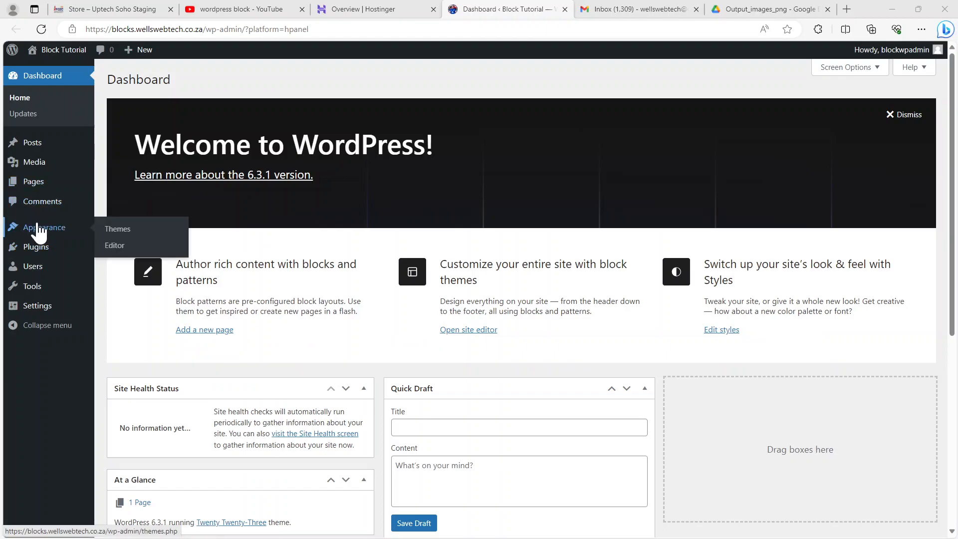
left_click(110, 245)
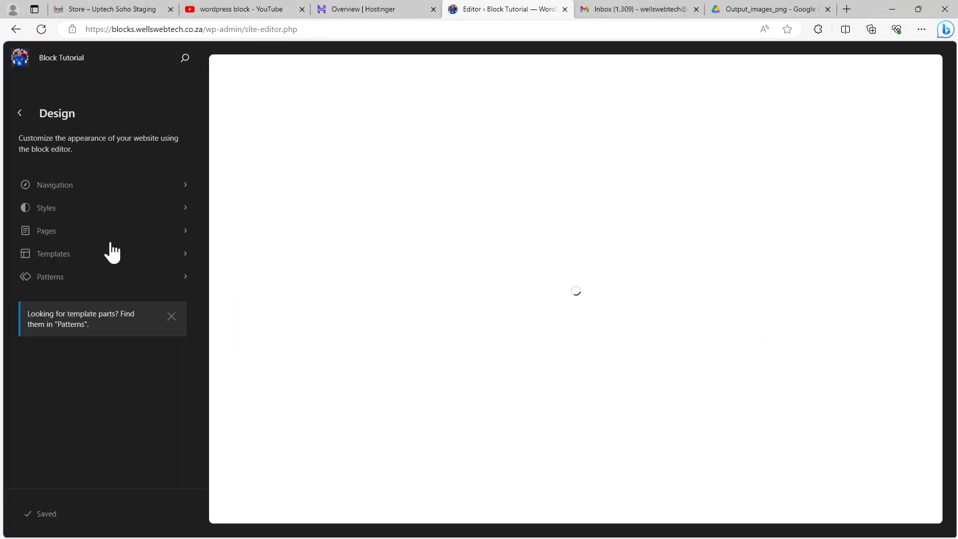
left_click(64, 278)
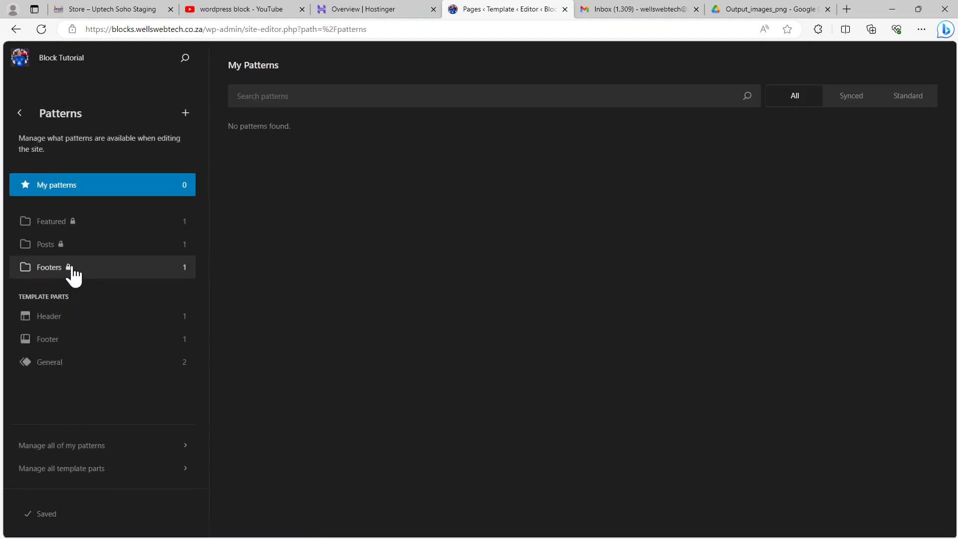
left_click(68, 318)
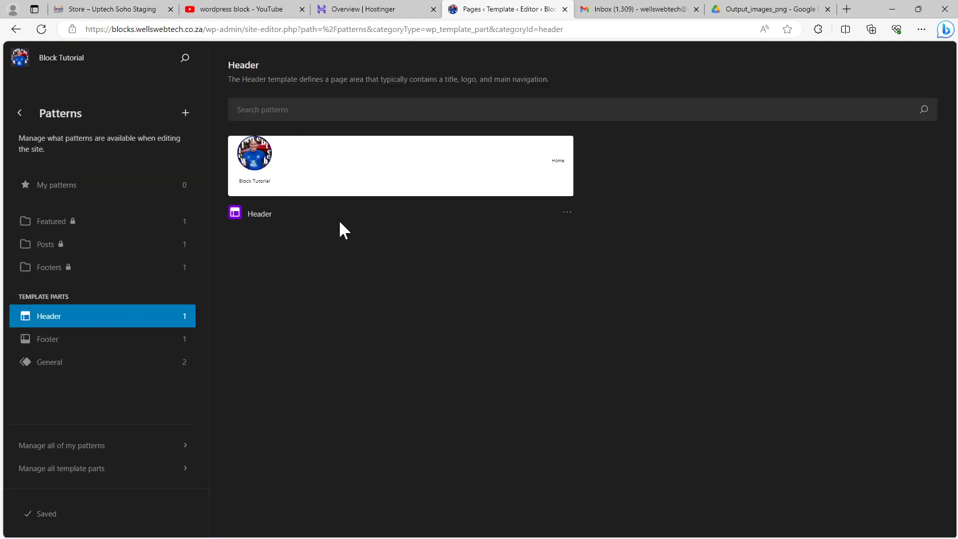
Go back to the site editor's templates and inspect the Index template, then return to the template list.
left_click(19, 116)
left_click(44, 260)
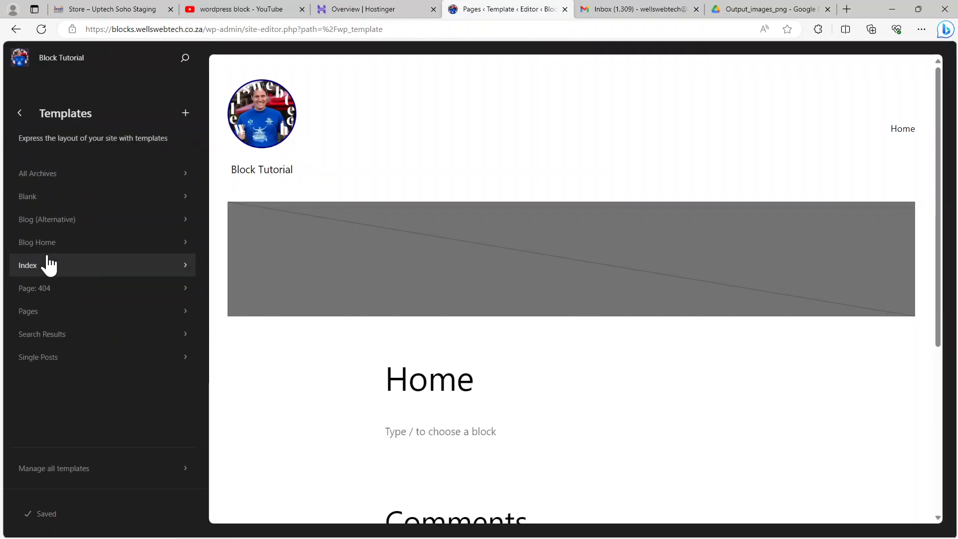
left_click(49, 264)
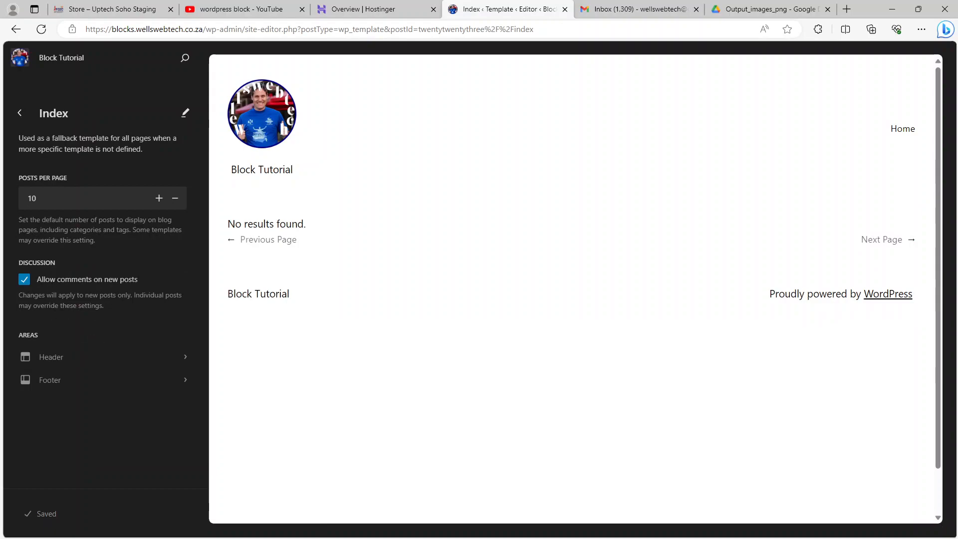
left_click(19, 114)
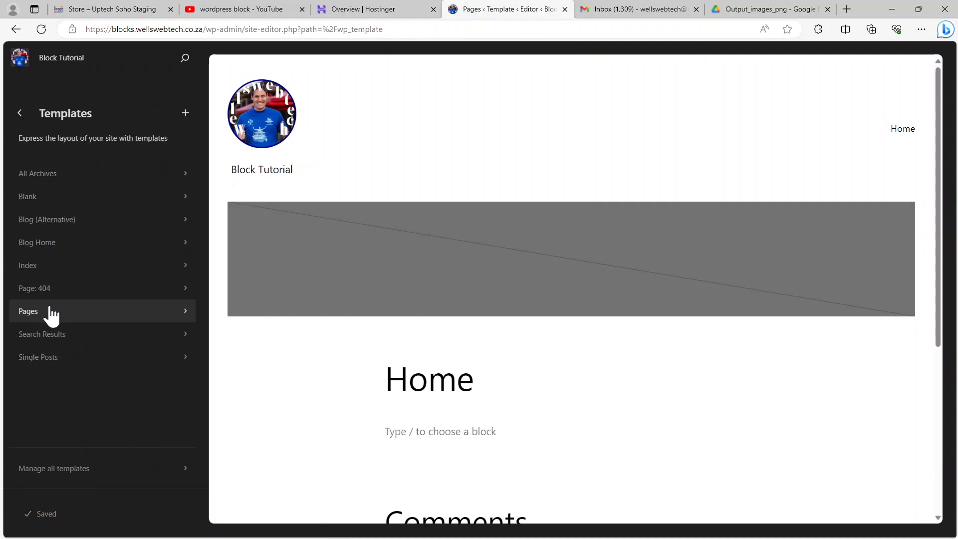
Inspect the Single Posts and Search Results templates, returning to the template list after each.
left_click(44, 356)
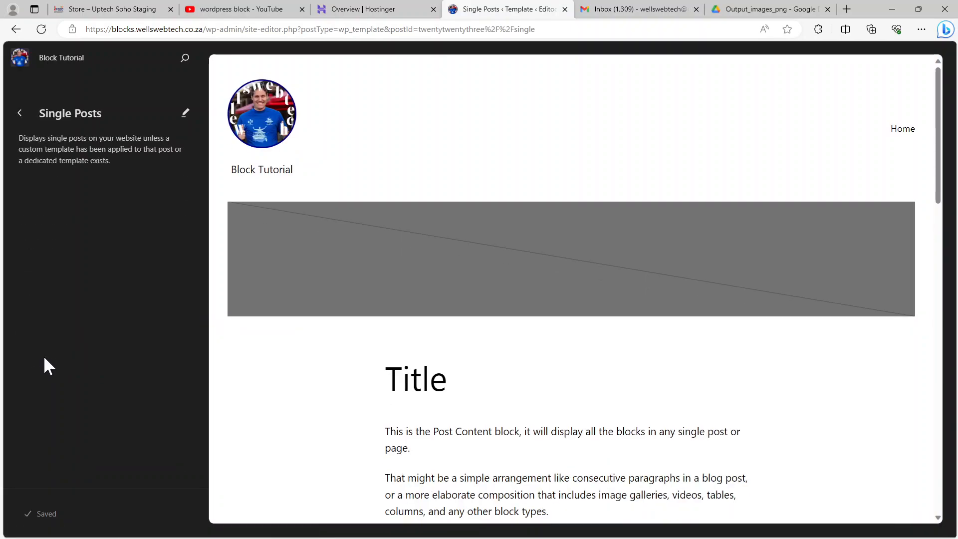
scroll(453, 320, "down", 3)
scroll(453, 320, "up", 3)
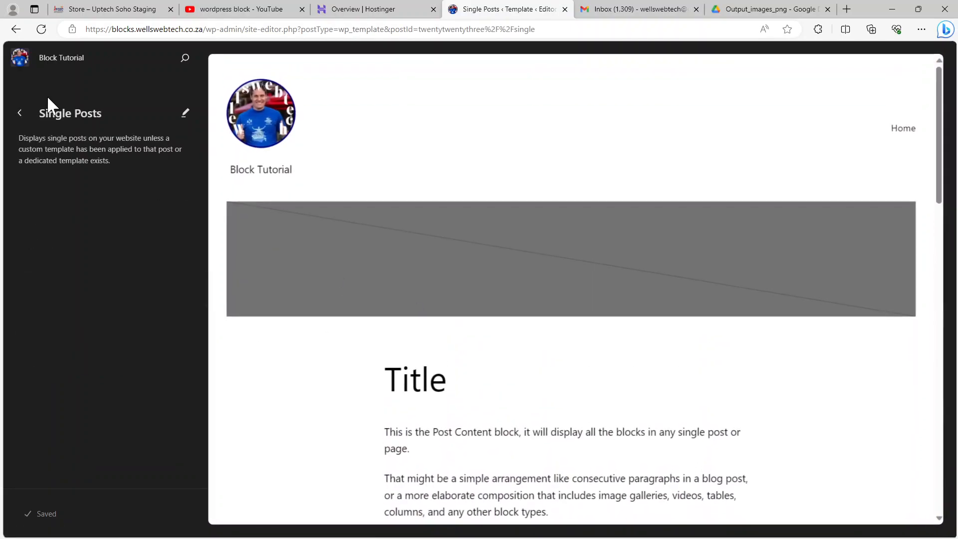
left_click(20, 113)
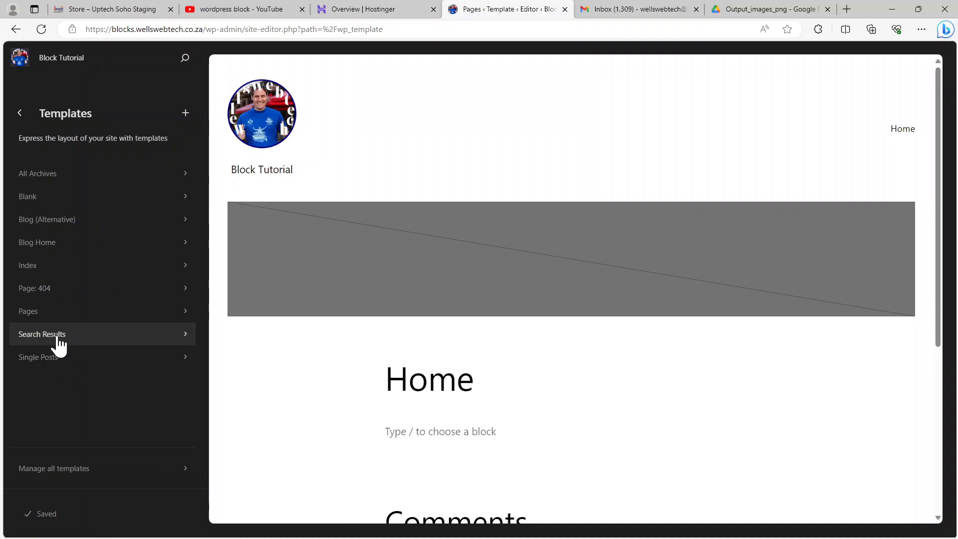
left_click(42, 334)
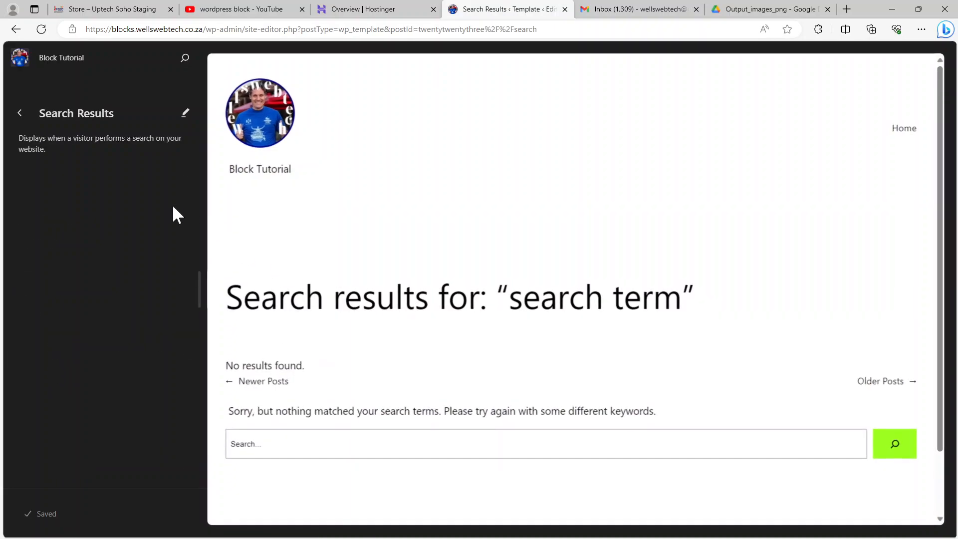
left_click(20, 114)
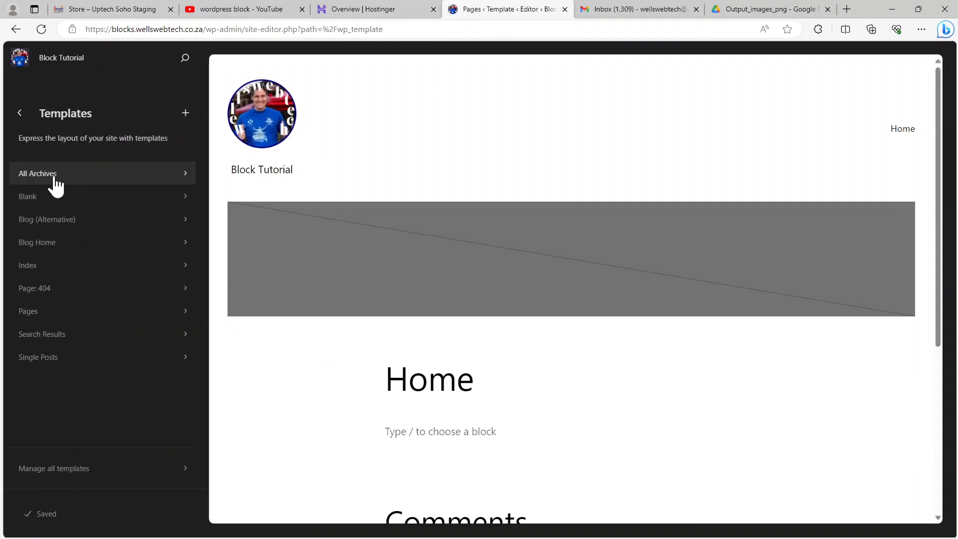
Inspect the Blank and Blog (Alternative) templates and return to the template list.
left_click(37, 197)
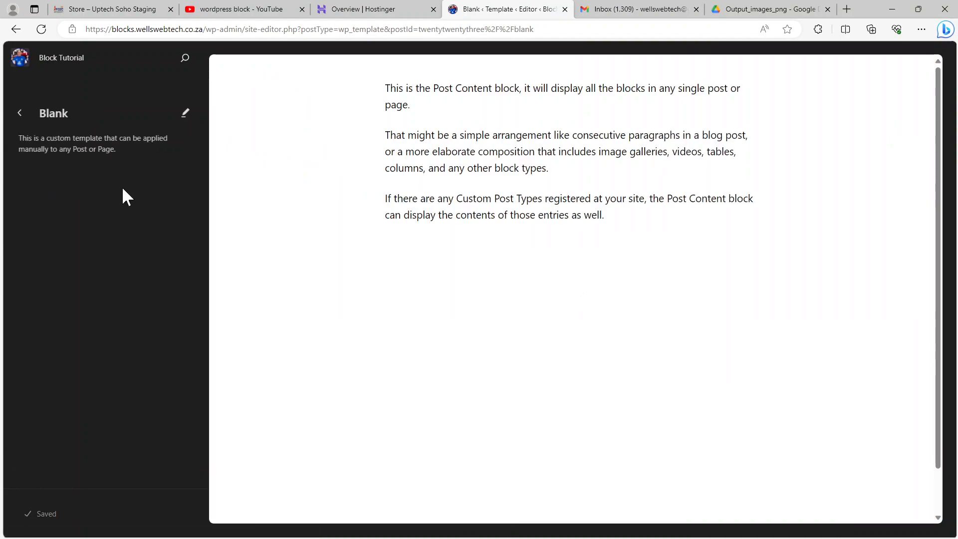
left_click(20, 115)
left_click(35, 216)
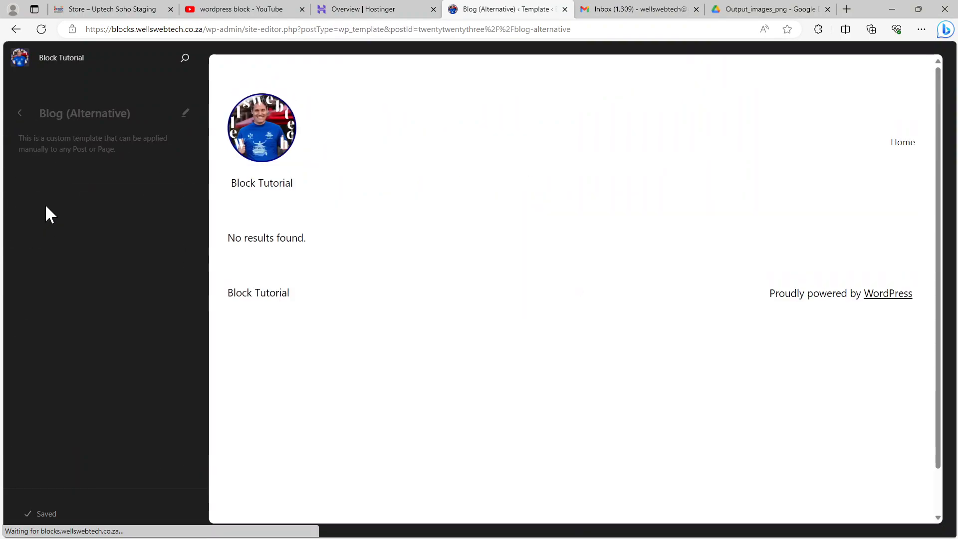
left_click(21, 114)
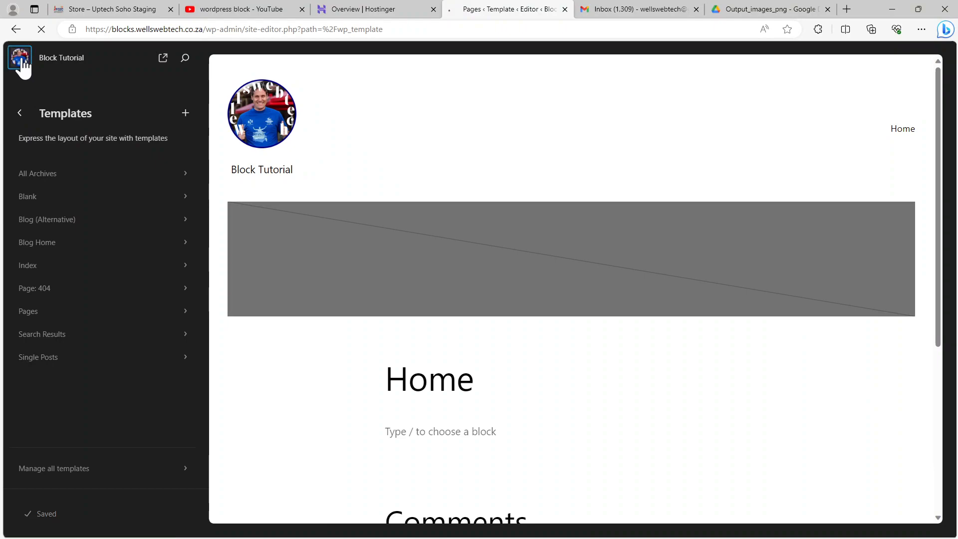
Return to the dashboard, open all pages, and update the Home page through Quick Edit with Default template selected.
left_click(19, 59)
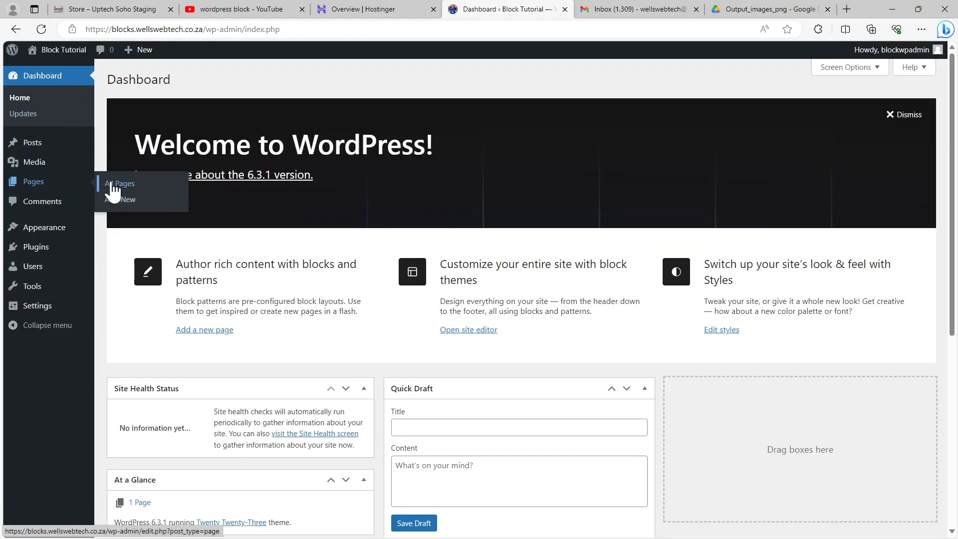
left_click(111, 184)
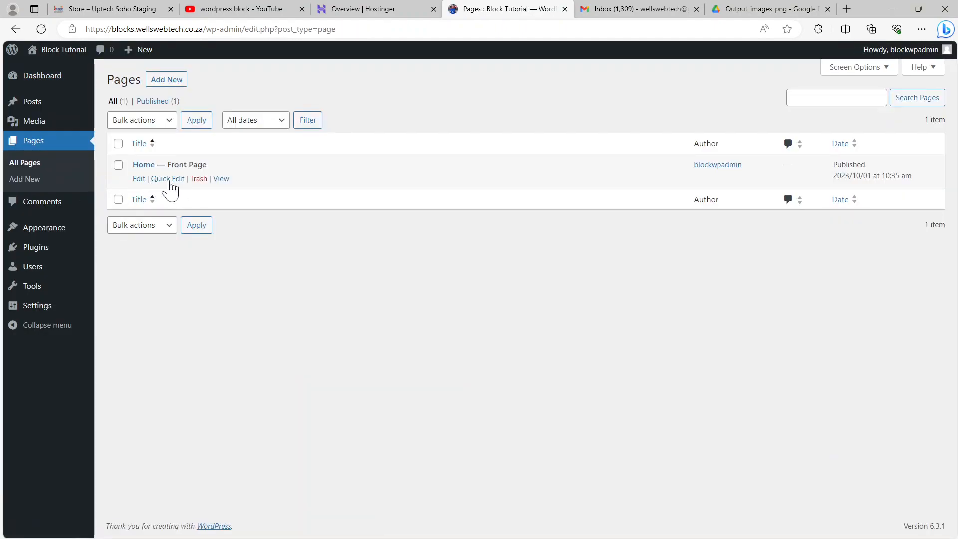
left_click(169, 177)
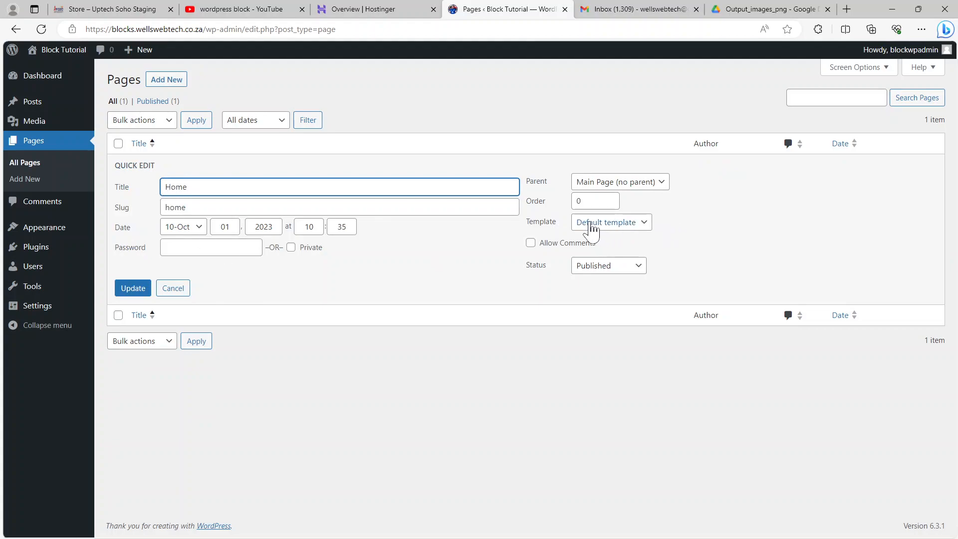
left_click(648, 227)
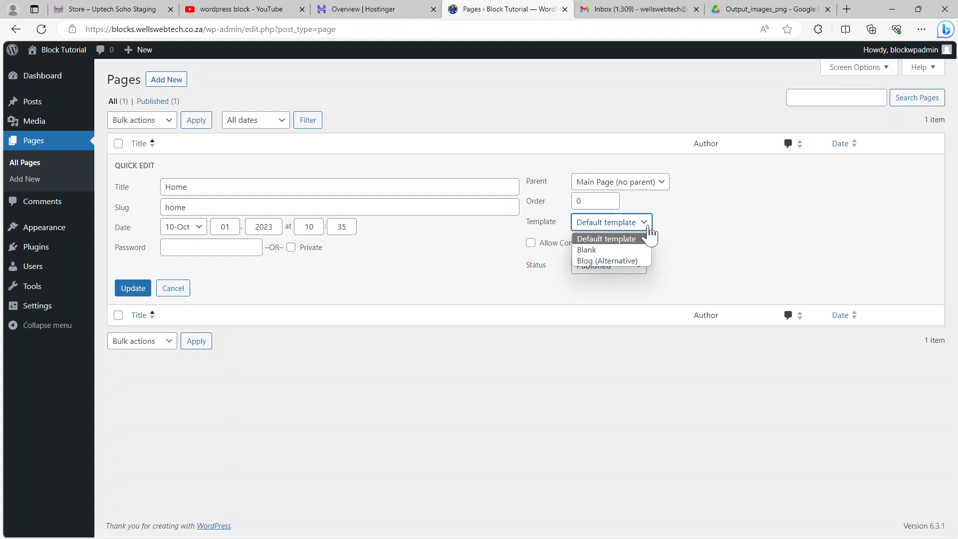
left_click(648, 227)
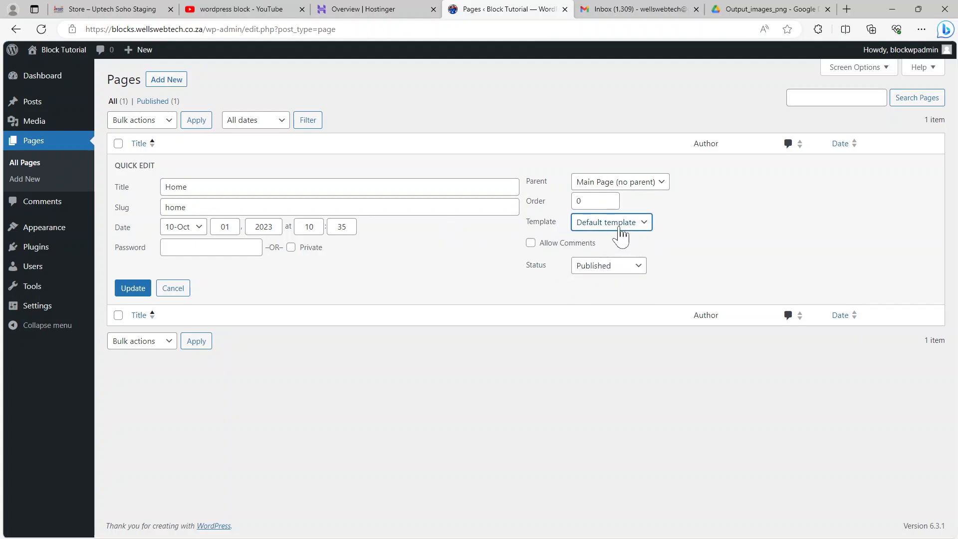
left_click(134, 289)
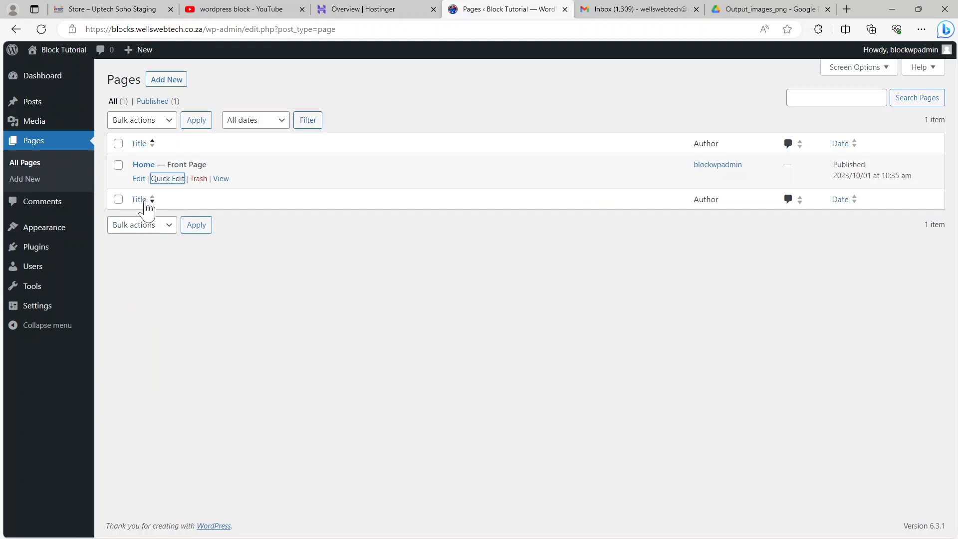
View the live Home page in the same tab and again in a new tab, returning to the pages list each time.
left_click(224, 179)
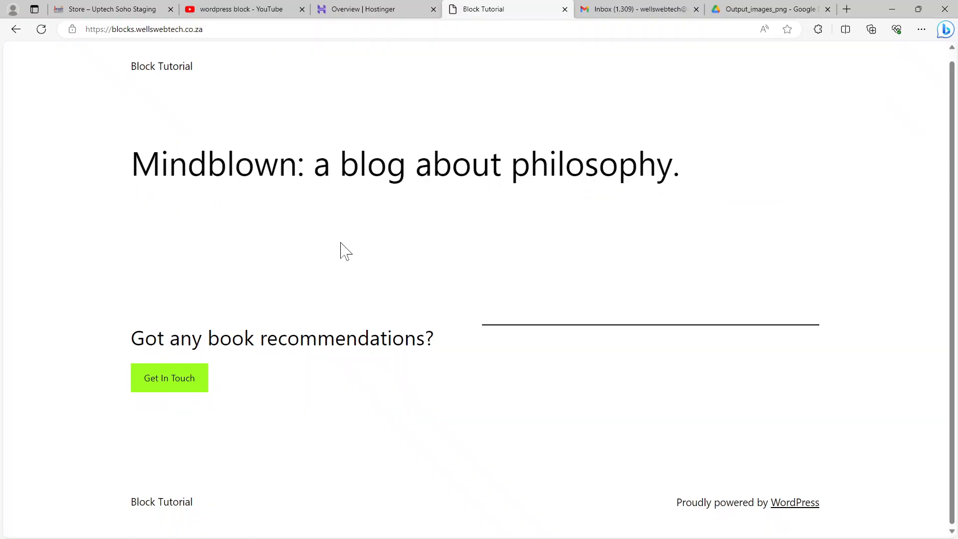
left_click(16, 29)
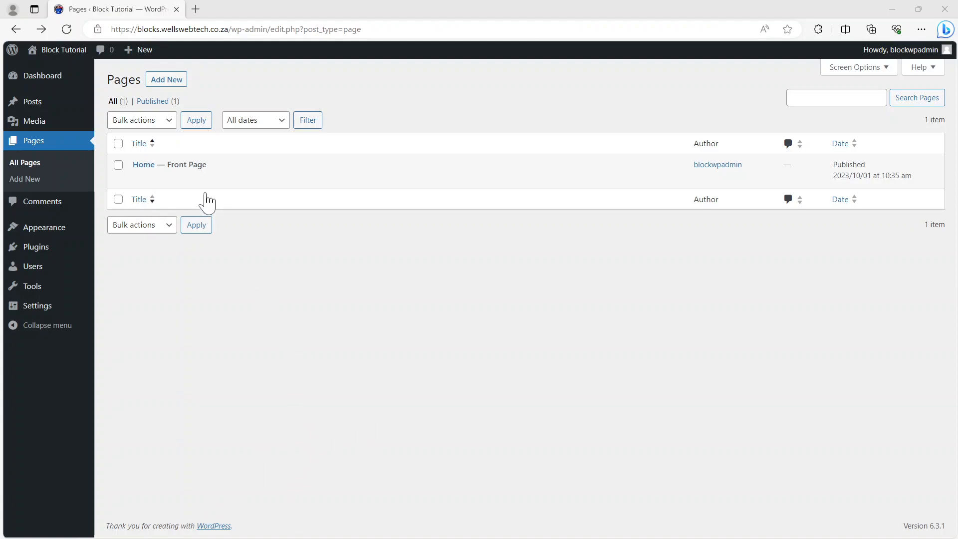
right_click(220, 179)
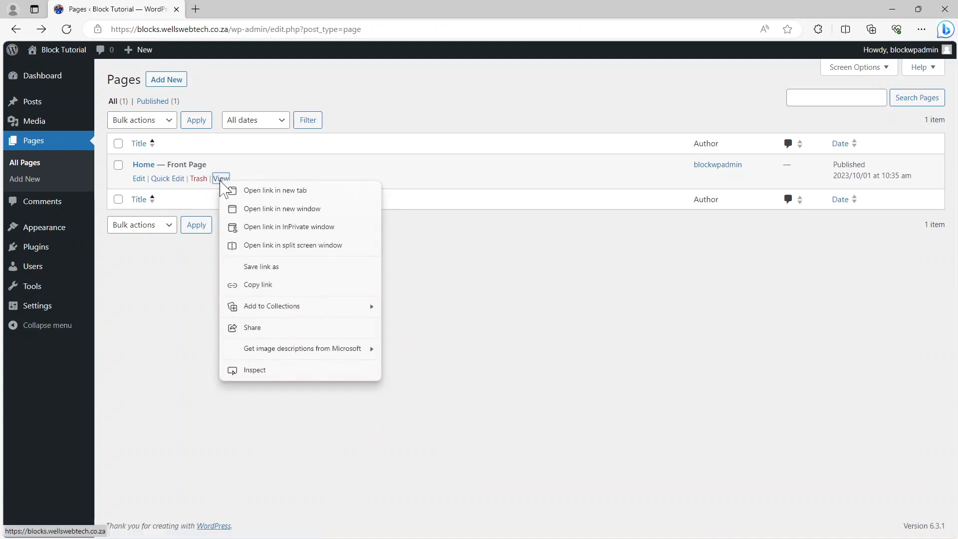
left_click(258, 190)
left_click(227, 10)
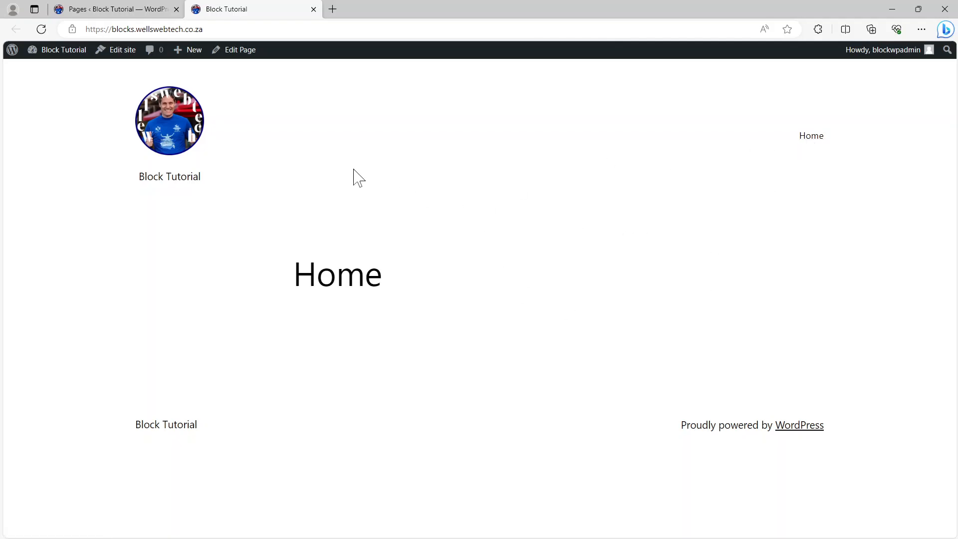
left_click(142, 10)
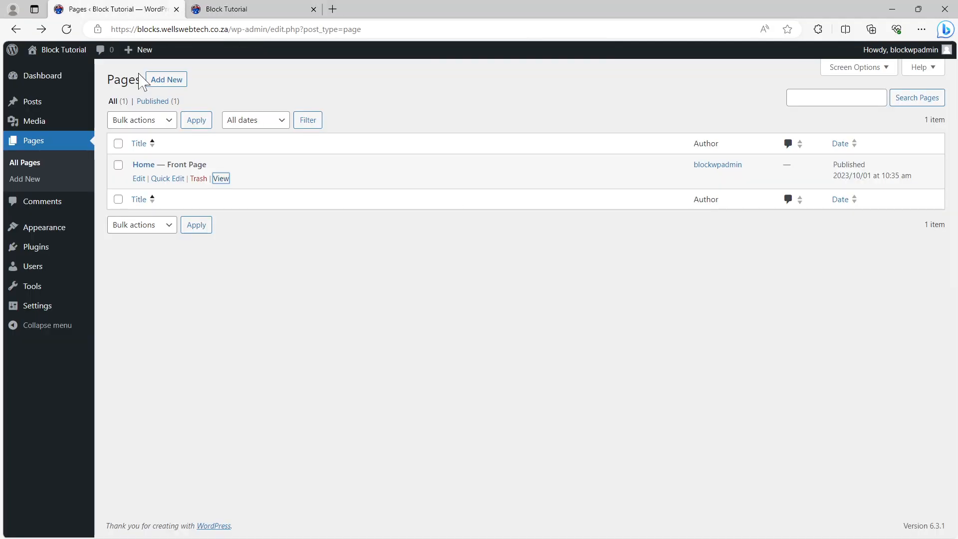